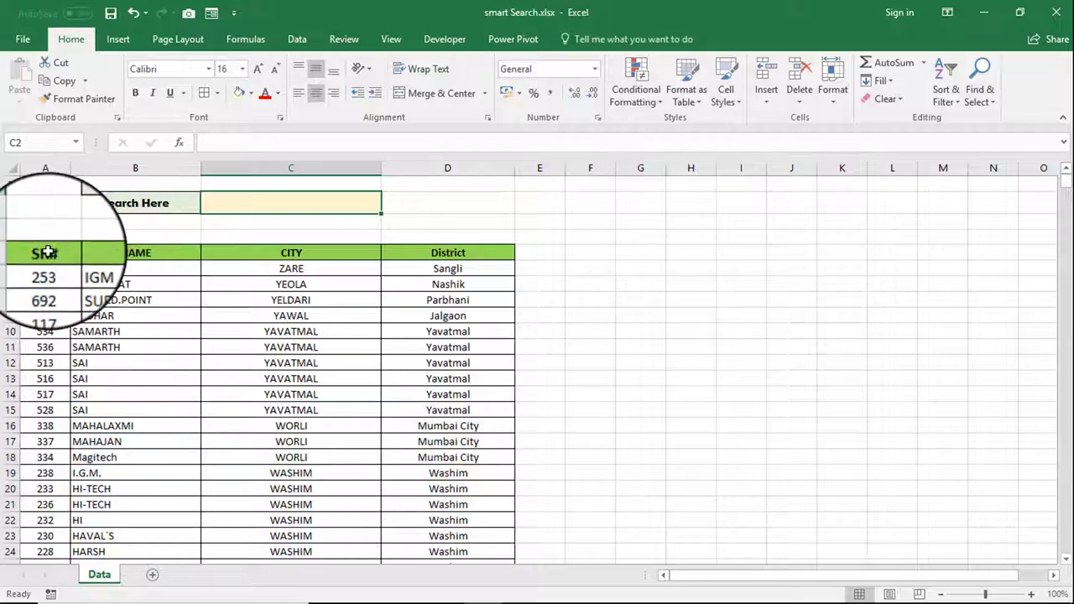
{"action": "left_click", "coordinate": [46, 251]}
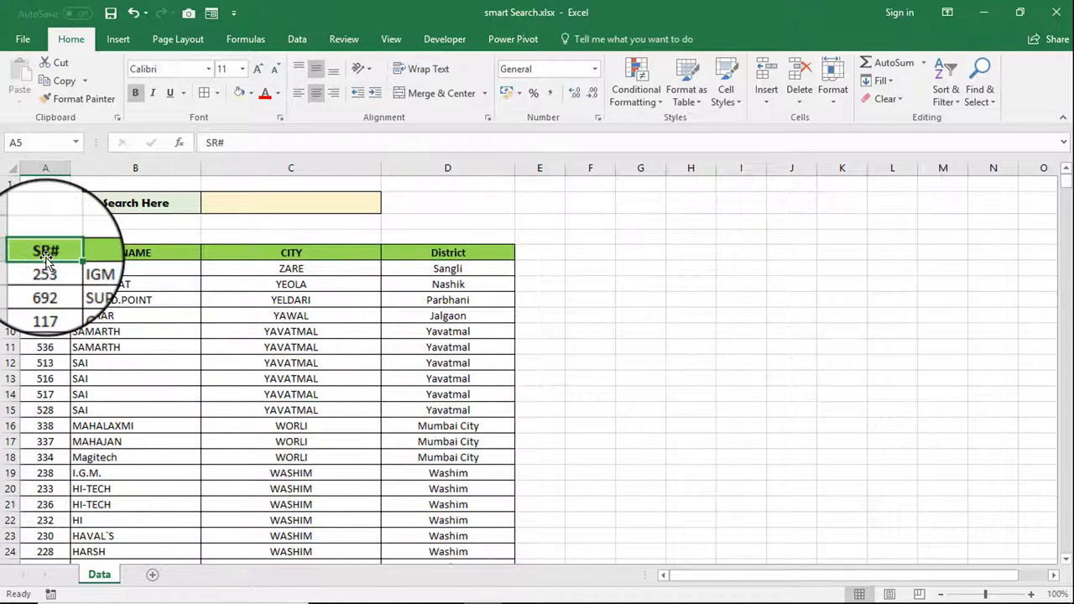
{"action": "key", "text": "ctrl+shift+Right"}
{"action": "key", "text": "ctrl+shift+Down"}
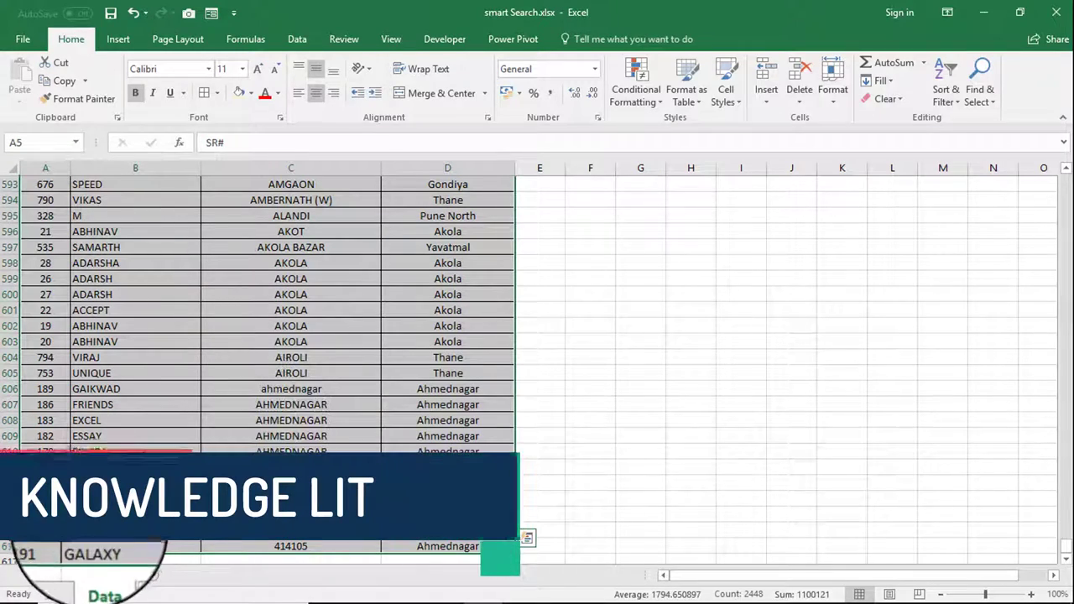
{"action": "scroll", "coordinate": [172, 491], "scroll_direction": "up", "scroll_amount": 20}
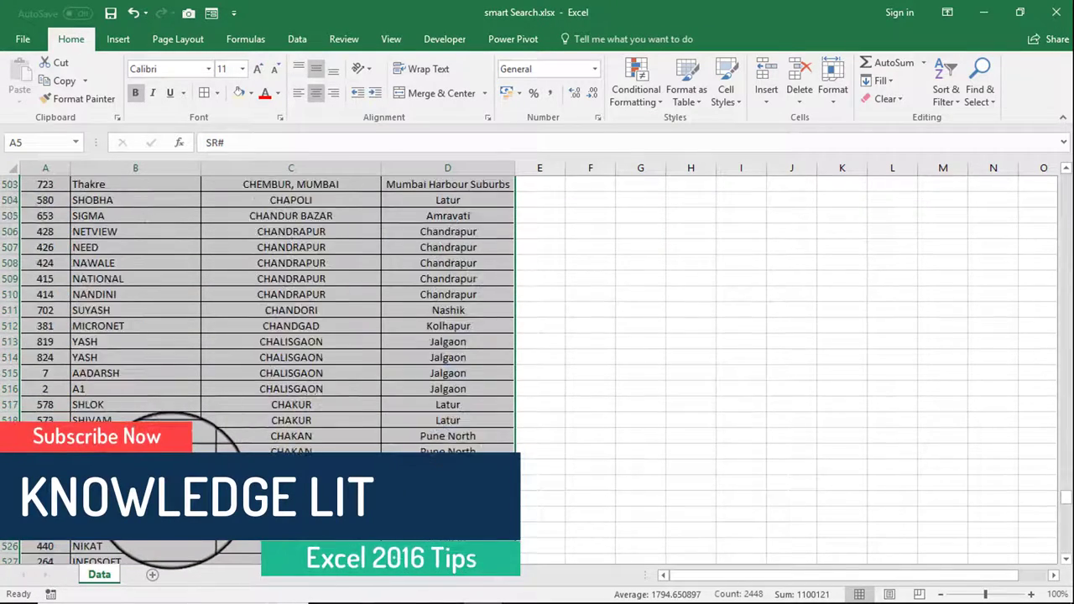
{"action": "scroll", "coordinate": [172, 491], "scroll_direction": "up", "scroll_amount": 11}
{"action": "scroll", "coordinate": [172, 491], "scroll_direction": "up", "scroll_amount": 10}
{"action": "scroll", "coordinate": [172, 491], "scroll_direction": "up", "scroll_amount": 19}
{"action": "scroll", "coordinate": [173, 491], "scroll_direction": "up", "scroll_amount": 5}
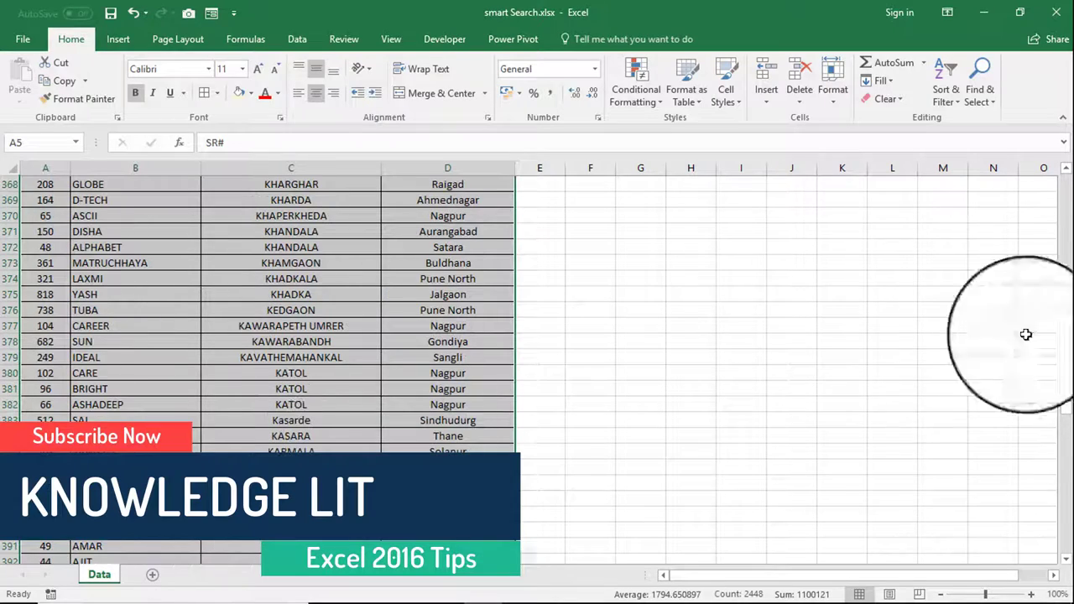
{"action": "left_click_drag", "start_coordinate": [1065, 405], "coordinate": [1071, 173]}
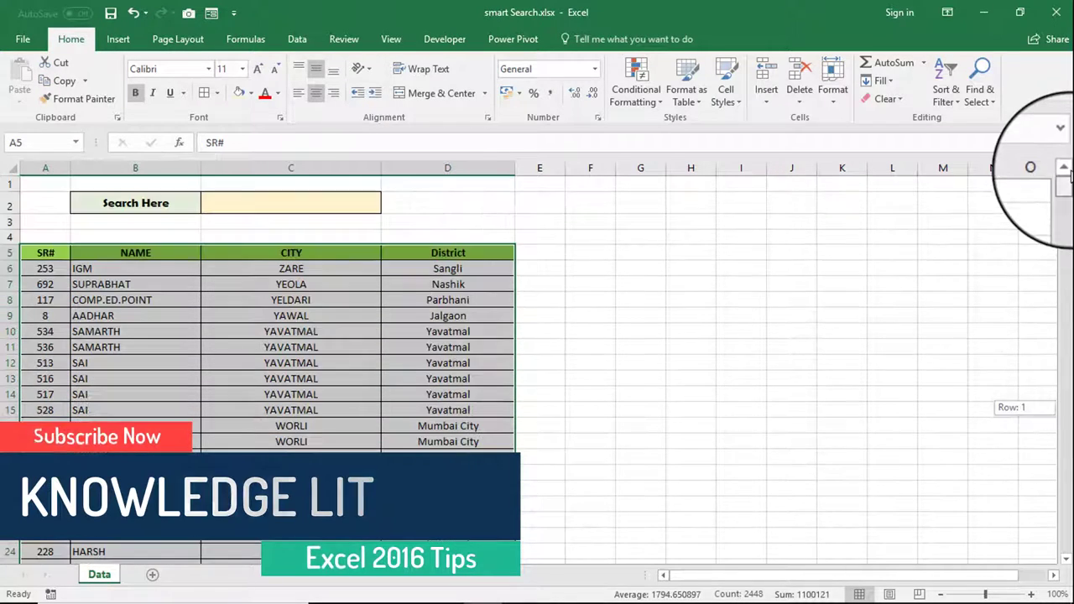
{"action": "left_click", "coordinate": [353, 295]}
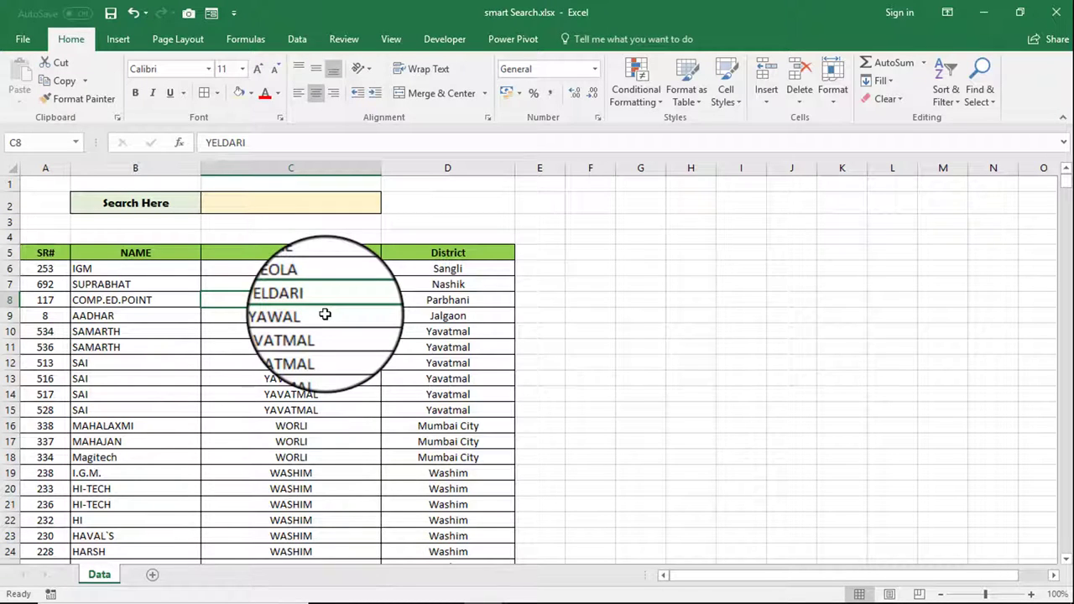
Search the sheet for 'sam' with Find and step through the first few matches.
{"action": "left_click", "coordinate": [973, 94]}
{"action": "left_click", "coordinate": [963, 125]}
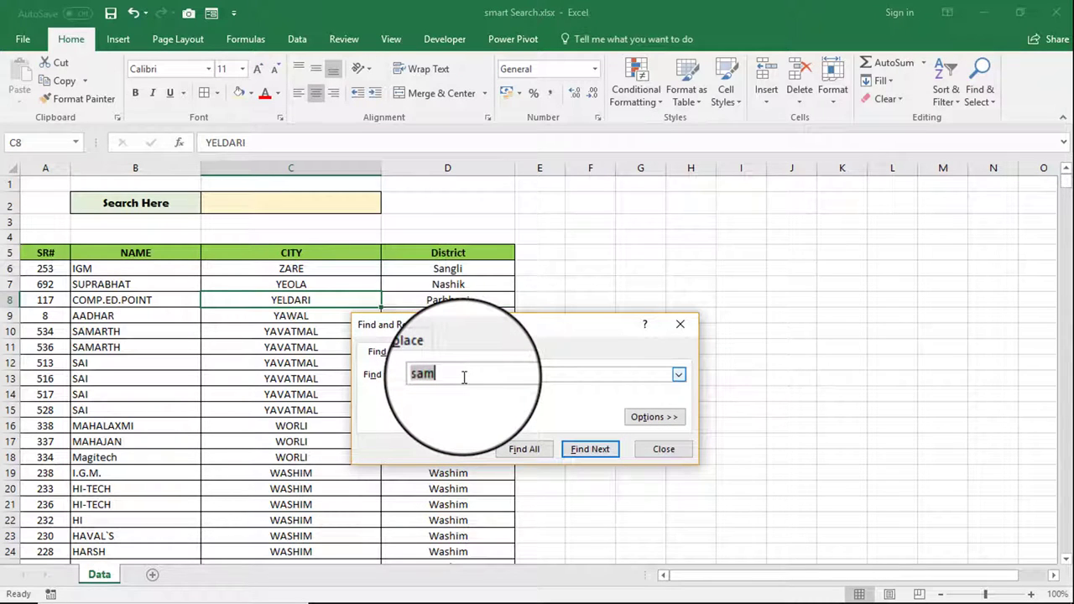
{"action": "key", "text": "Delete"}
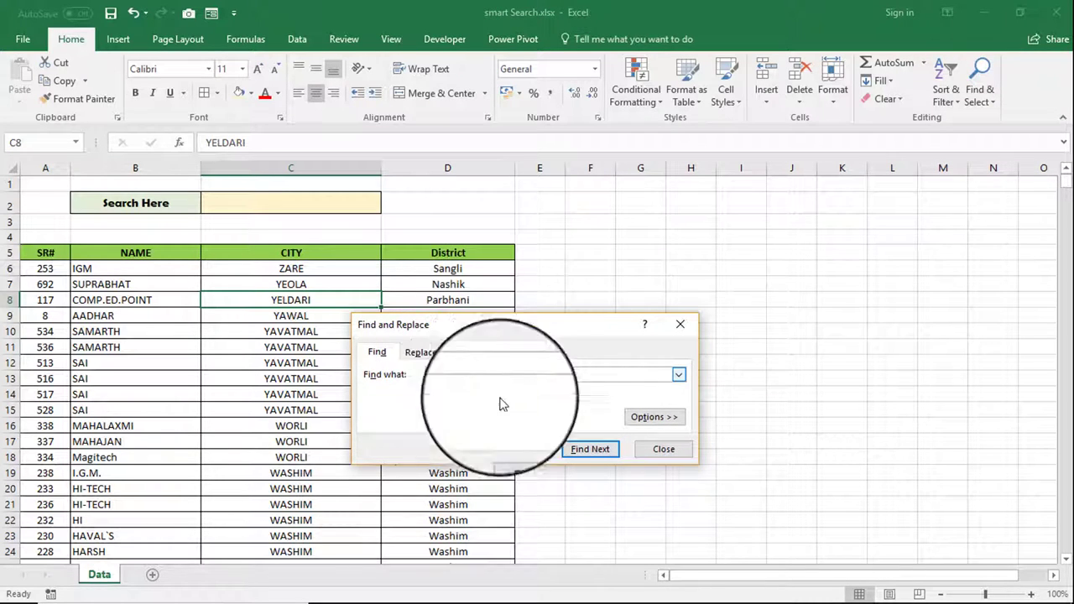
{"action": "type", "text": "sam"}
{"action": "left_click", "coordinate": [579, 449]}
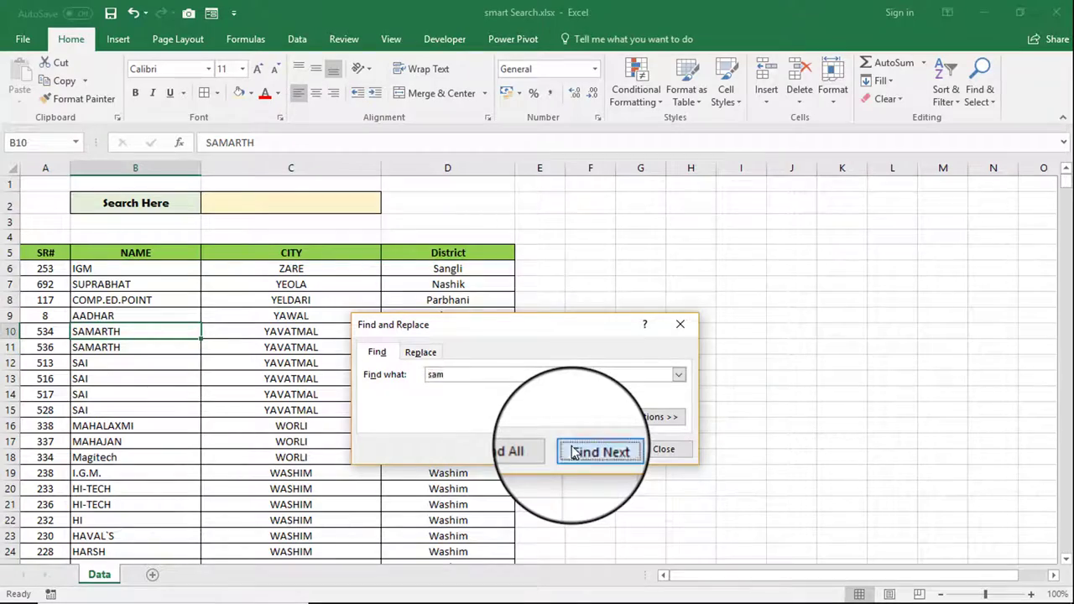
{"action": "left_click", "coordinate": [573, 453]}
{"action": "left_click", "coordinate": [573, 453]}
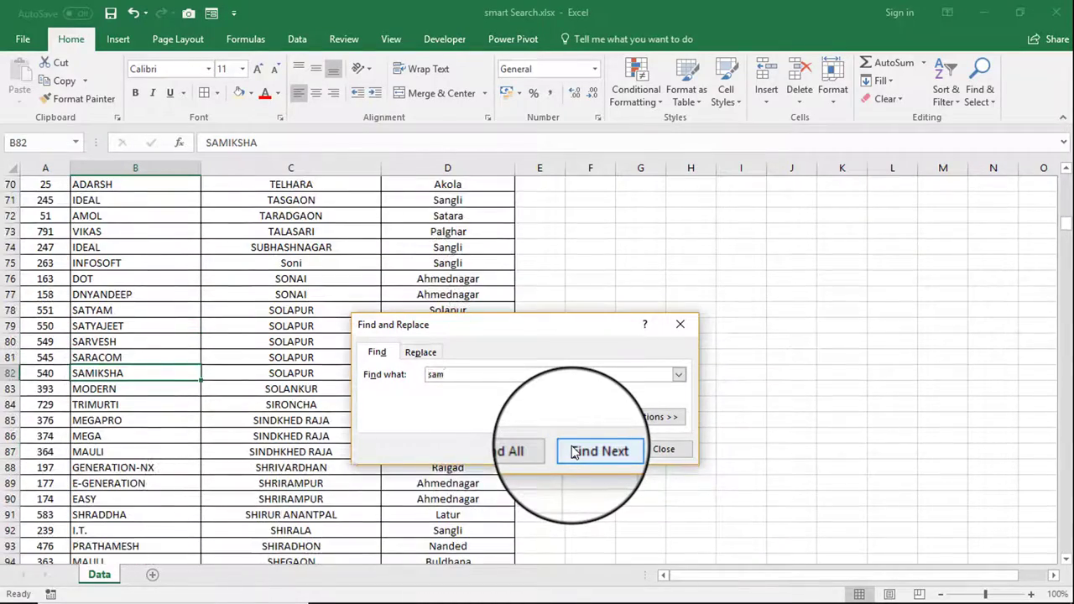
{"action": "left_click", "coordinate": [574, 452]}
{"action": "left_click", "coordinate": [575, 453]}
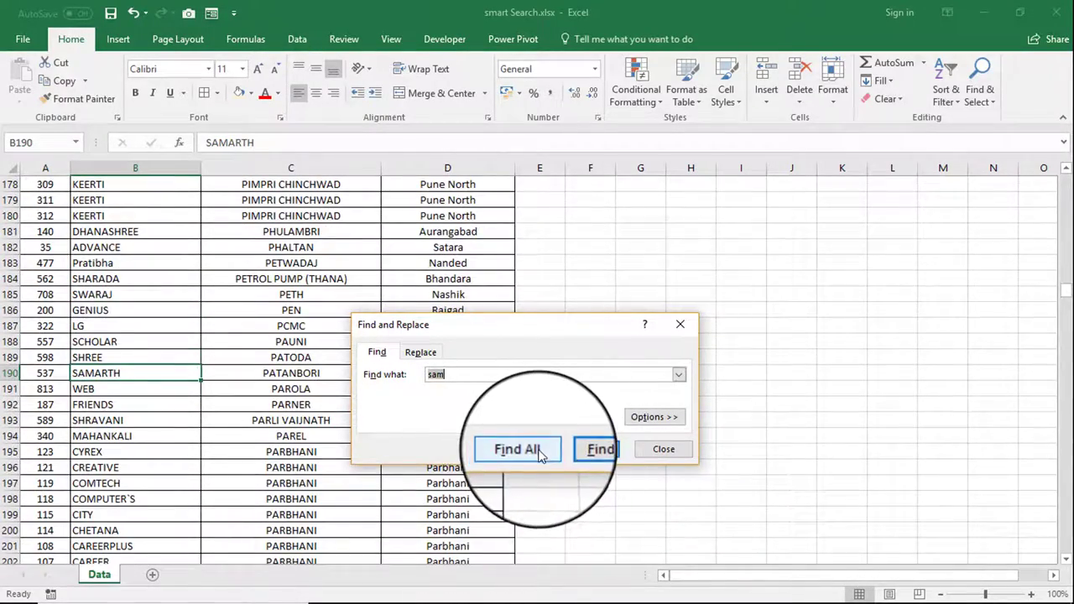
List every 'sam' match and select all 10 found cells, including SAMIKSHA and KOSAMTONDI.
{"action": "left_click", "coordinate": [518, 450]}
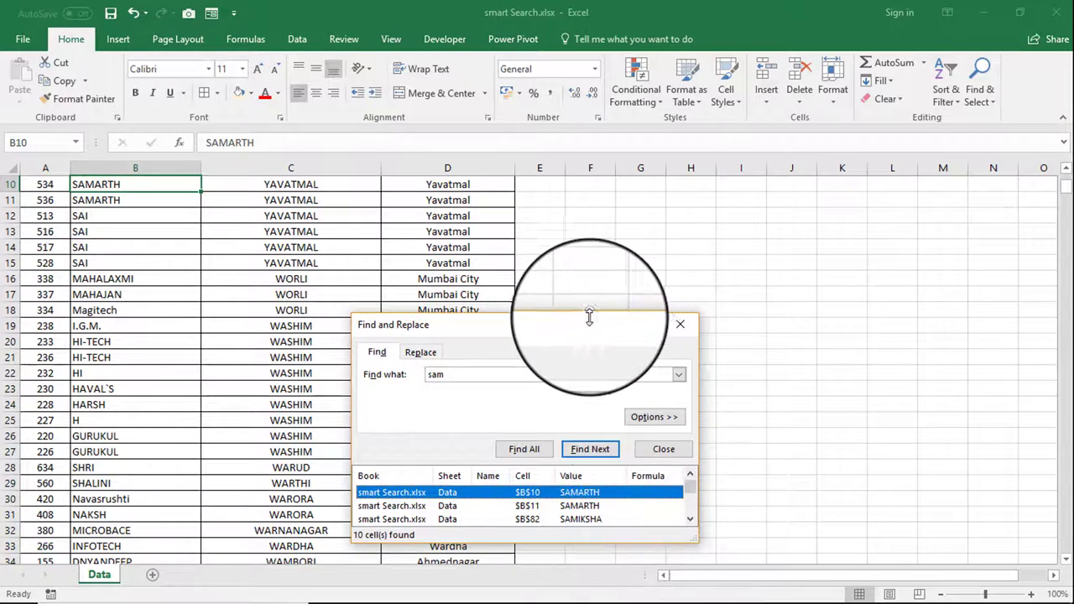
{"action": "left_click_drag", "start_coordinate": [590, 315], "coordinate": [543, 162]}
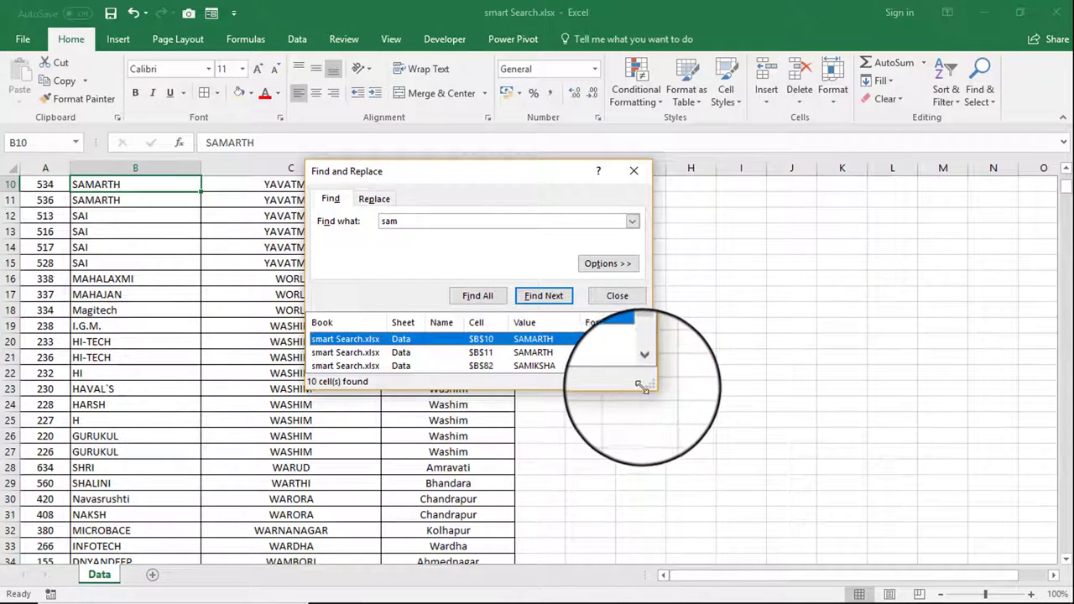
{"action": "left_click_drag", "start_coordinate": [642, 387], "coordinate": [720, 515]}
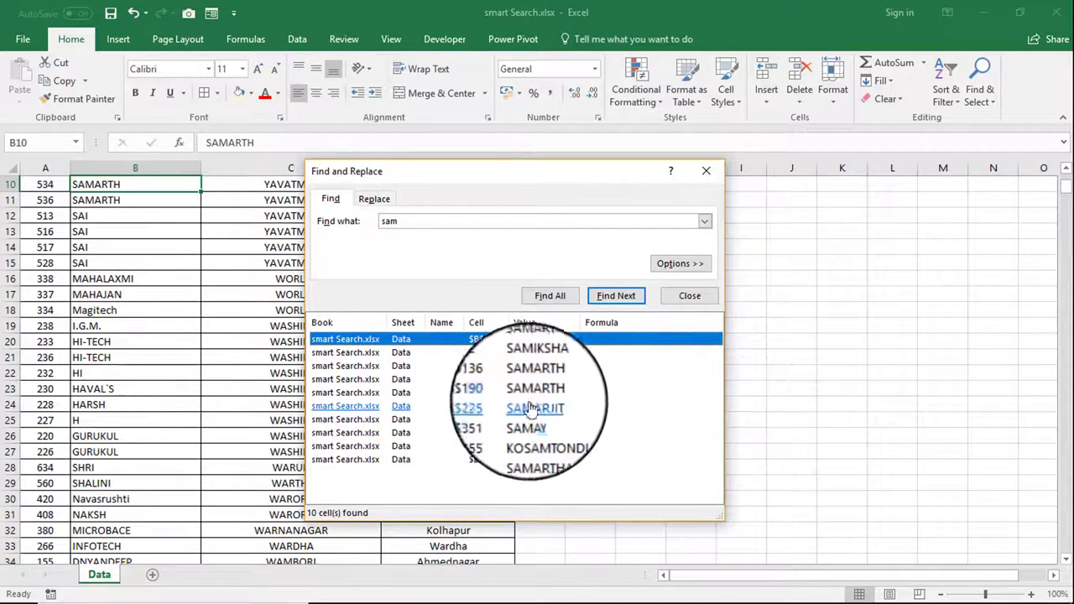
{"action": "left_click", "coordinate": [533, 366]}
{"action": "left_click", "coordinate": [538, 393]}
{"action": "left_click", "coordinate": [534, 433]}
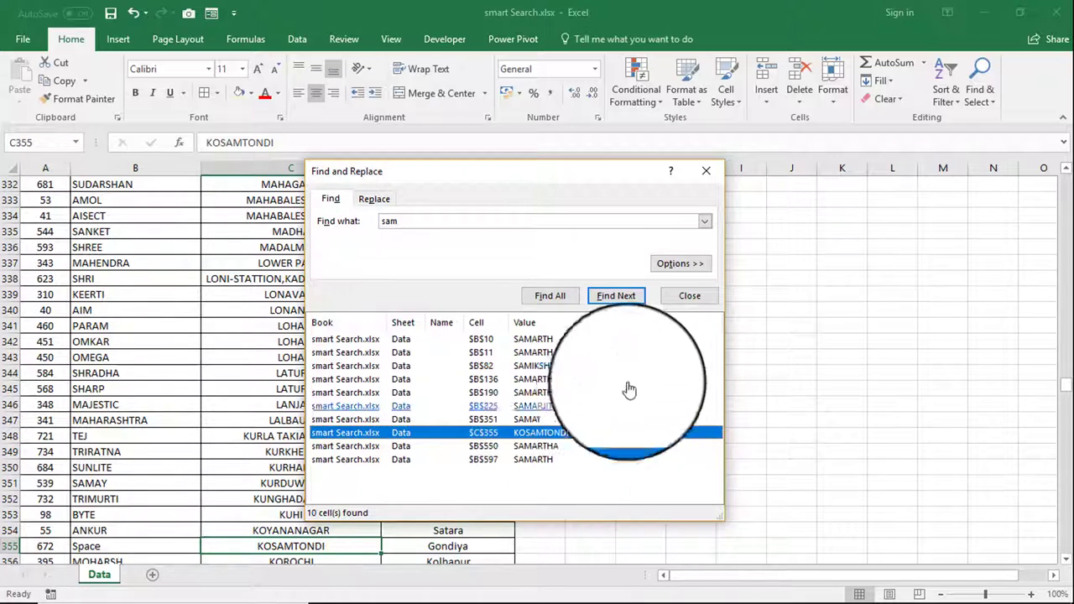
{"action": "left_click", "coordinate": [545, 459]}
{"action": "left_click", "coordinate": [361, 339], "text": "shift"}
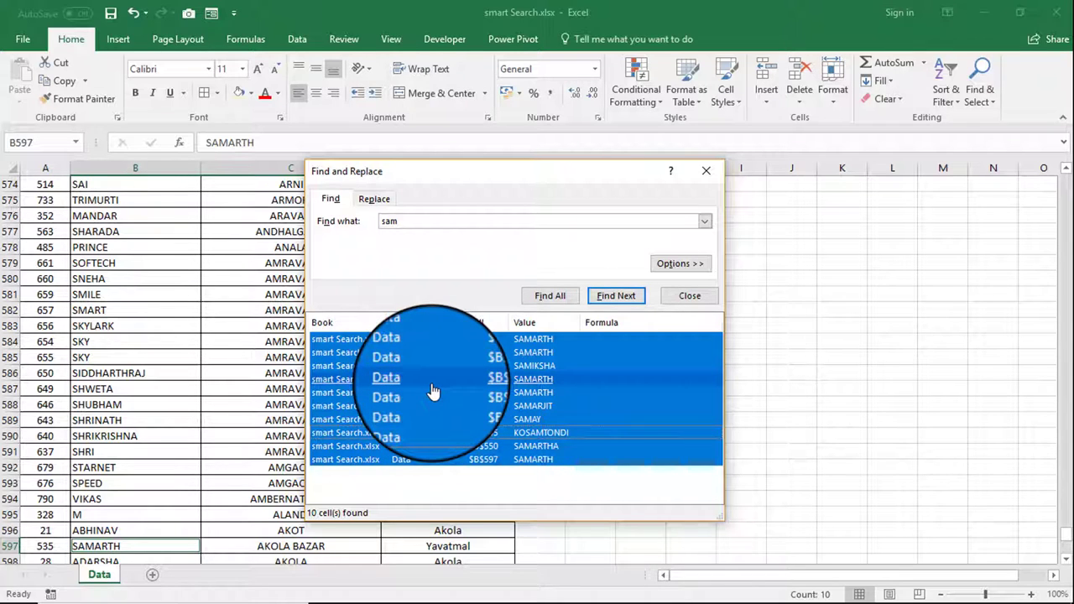
{"action": "left_click", "coordinate": [671, 298]}
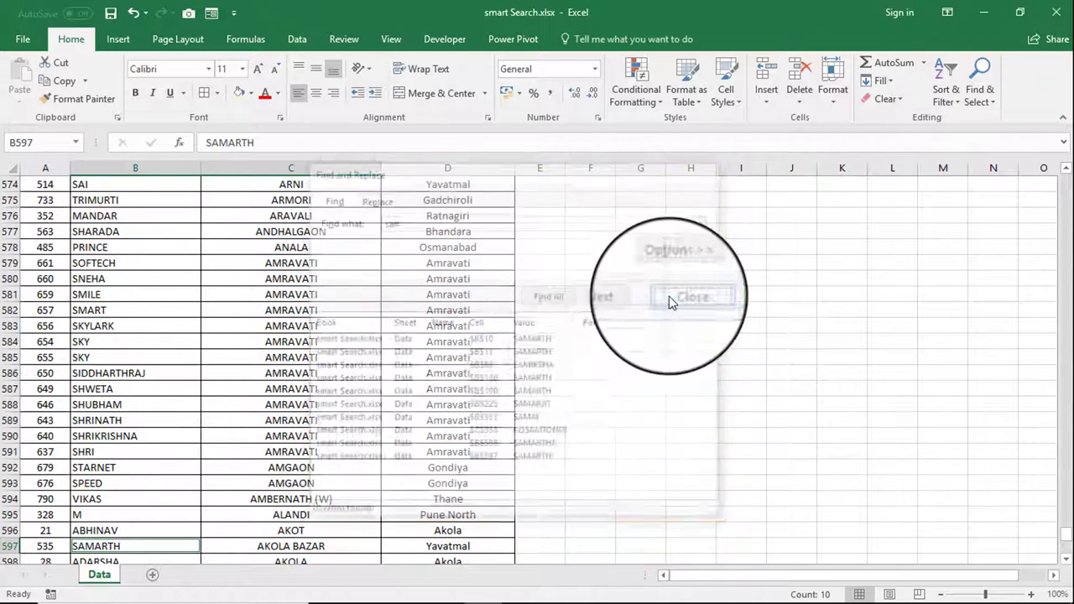
{"action": "scroll", "coordinate": [492, 352], "scroll_direction": "up", "scroll_amount": 6}
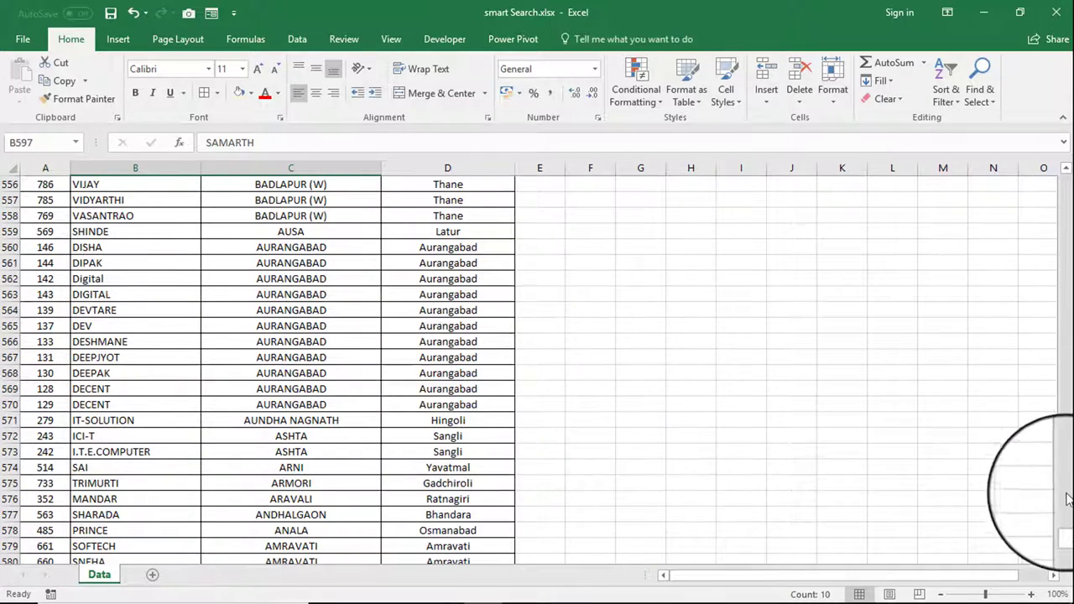
{"action": "left_click_drag", "start_coordinate": [1065, 537], "coordinate": [1065, 181]}
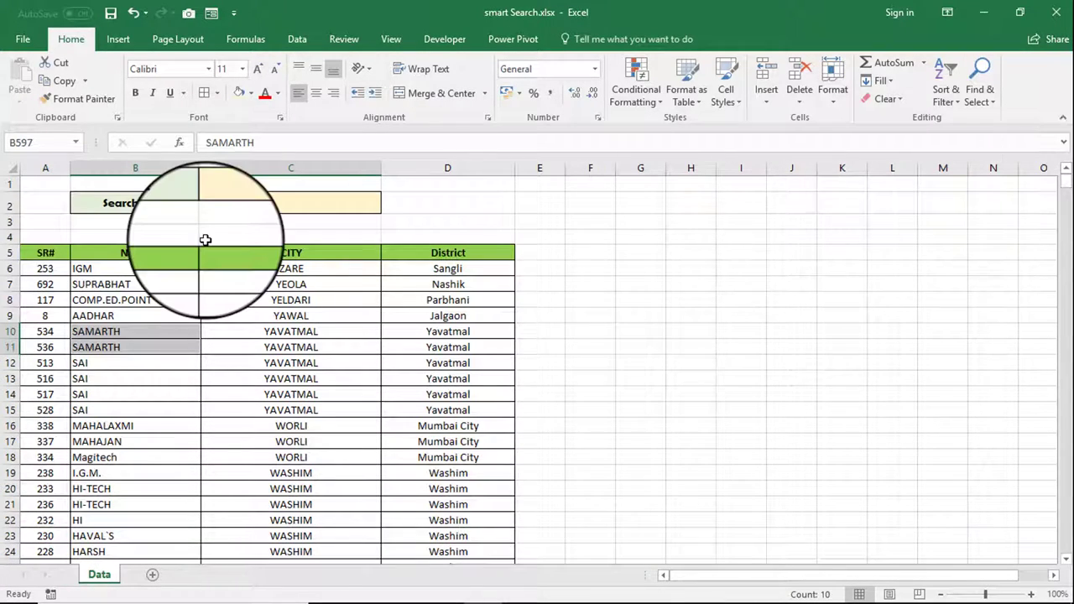
{"action": "left_click", "coordinate": [254, 203]}
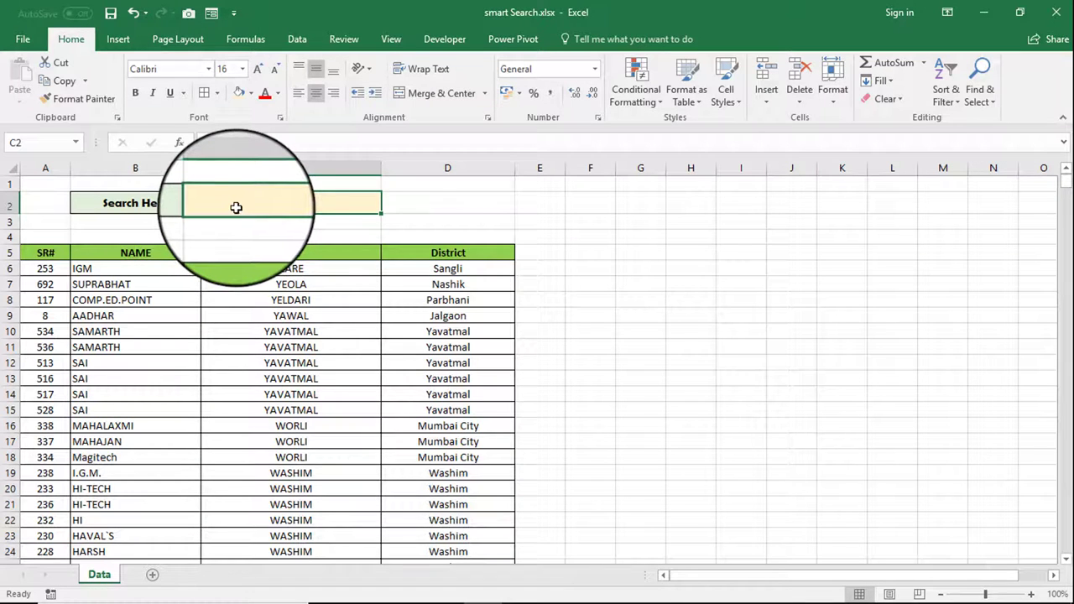
Enter the search text 'sam' into the Search Here cell C2.
{"action": "left_click", "coordinate": [156, 204]}
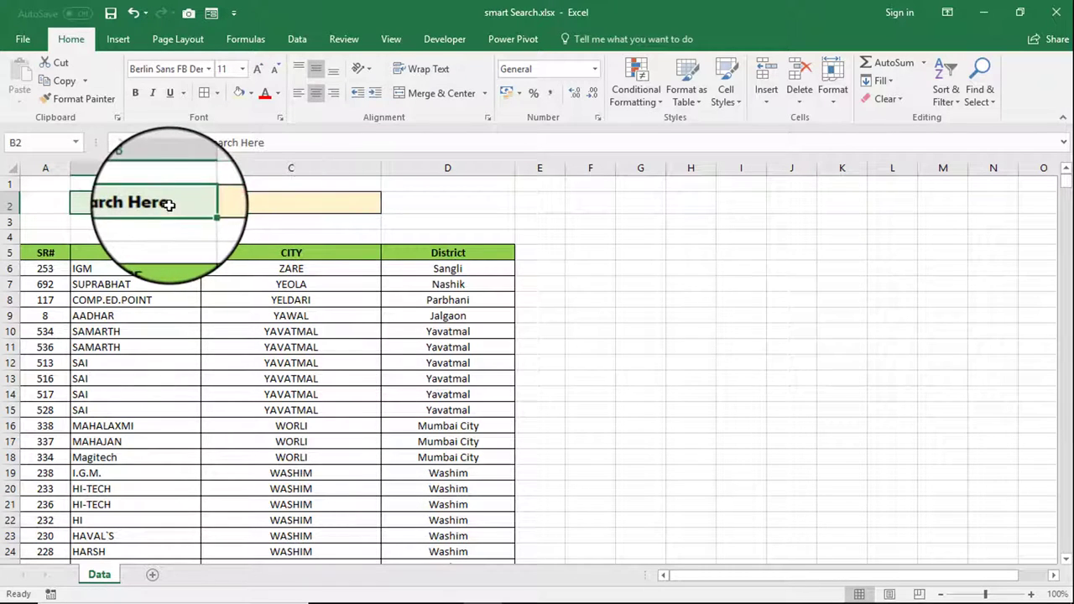
{"action": "left_click_drag", "start_coordinate": [160, 205], "coordinate": [247, 205]}
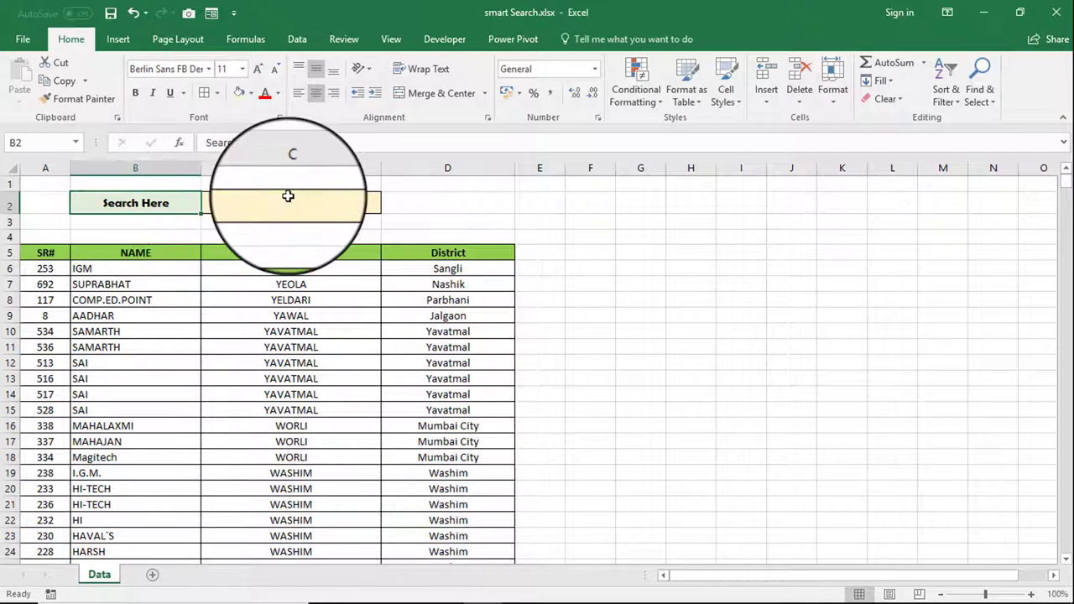
{"action": "left_click", "coordinate": [269, 203]}
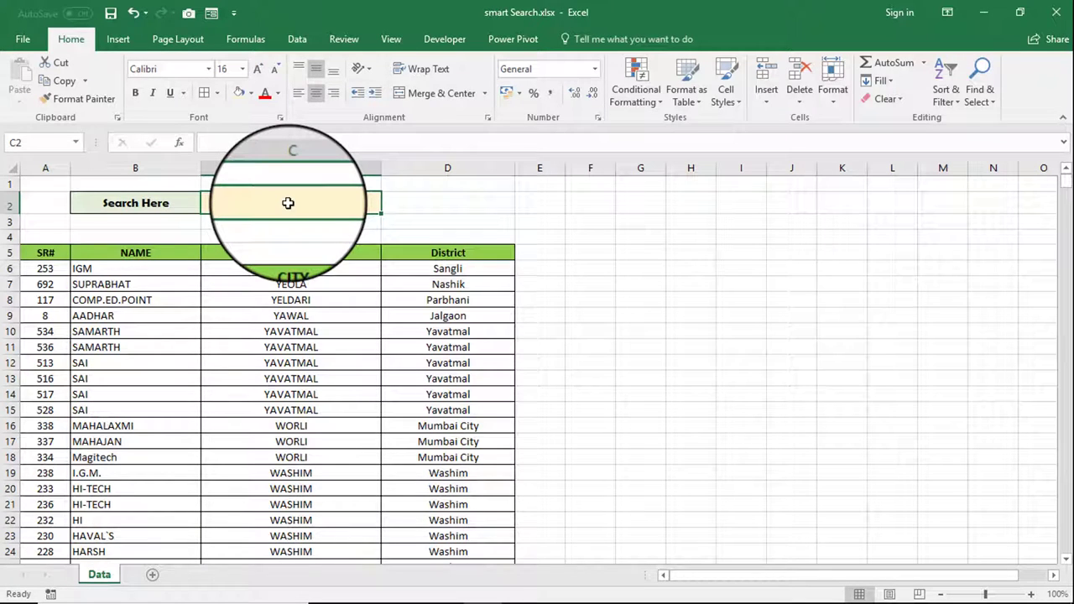
{"action": "type", "text": "sam"}
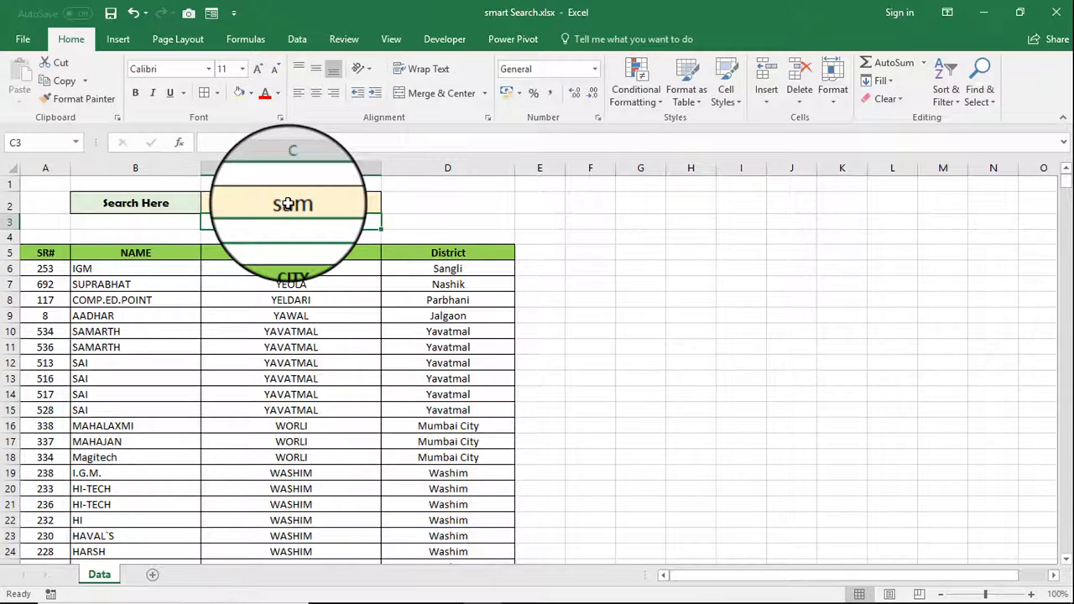
{"action": "left_click", "coordinate": [288, 204]}
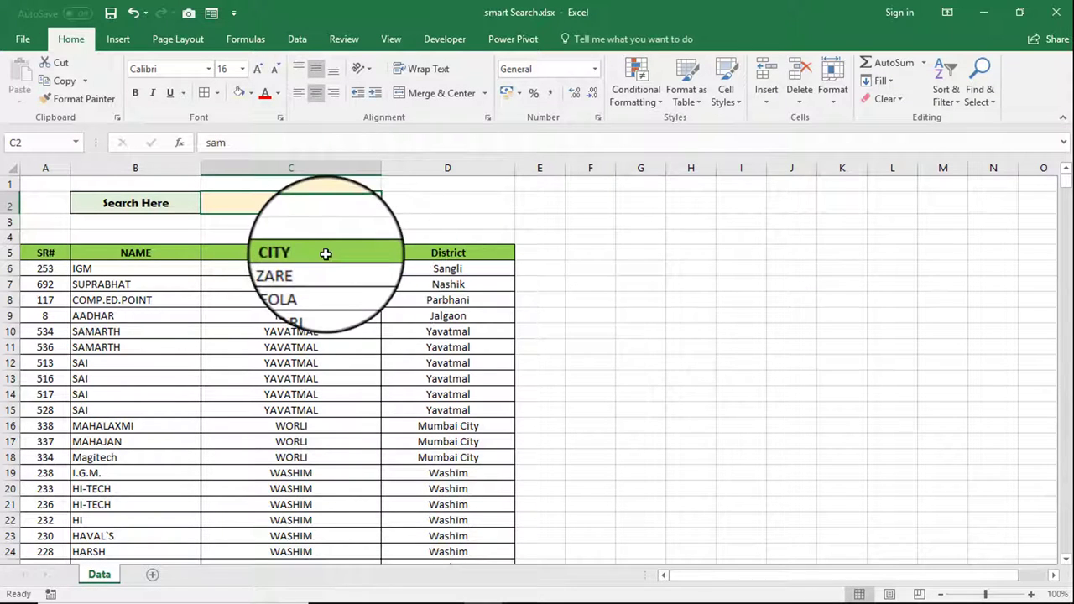
{"action": "left_click", "coordinate": [43, 269]}
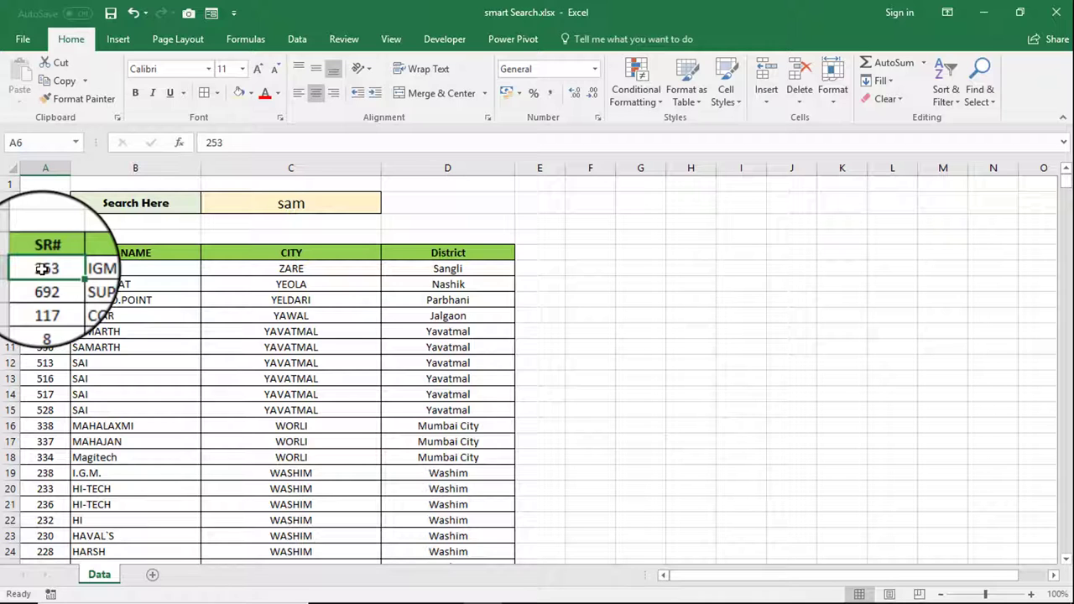
Select A6:D616 and begin a new formula-based conditional formatting rule starting with =search.
{"action": "key", "text": "ctrl+shift+Right"}
{"action": "key", "text": "ctrl+shift+Down"}
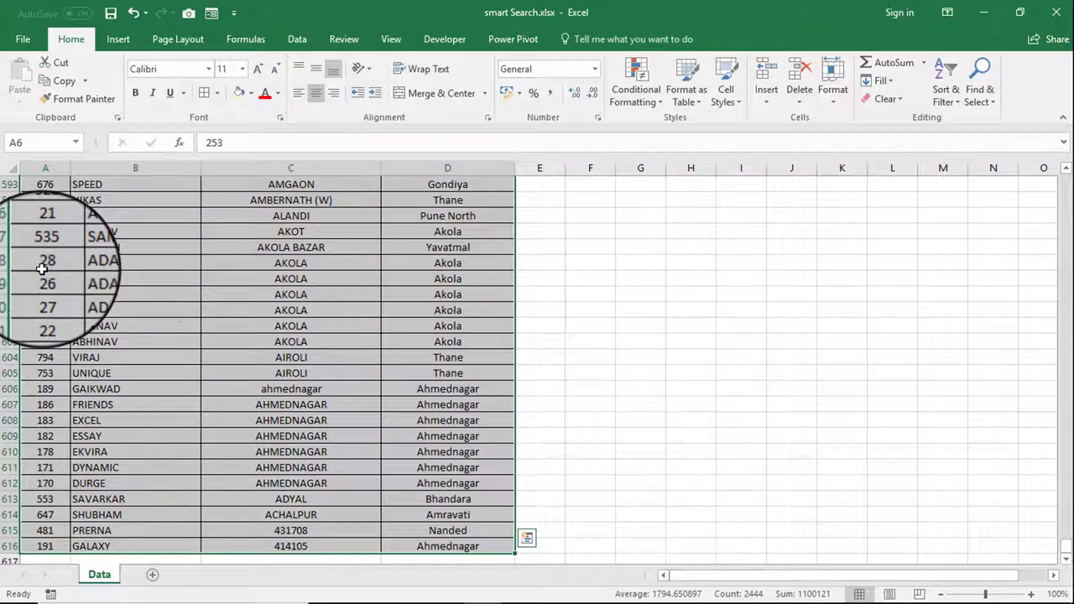
{"action": "left_click", "coordinate": [629, 97]}
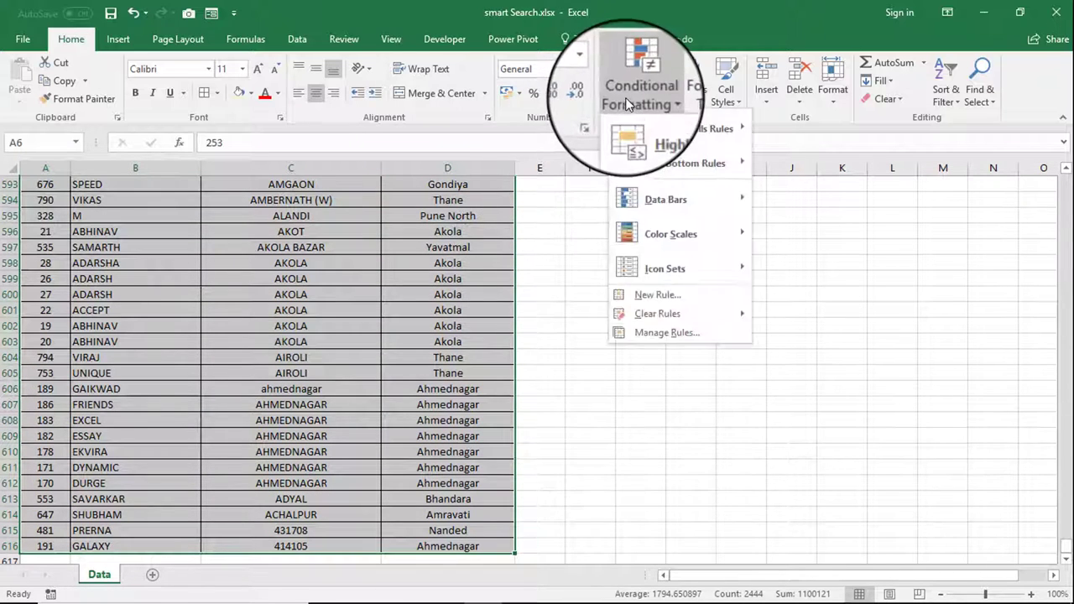
{"action": "left_click", "coordinate": [651, 294]}
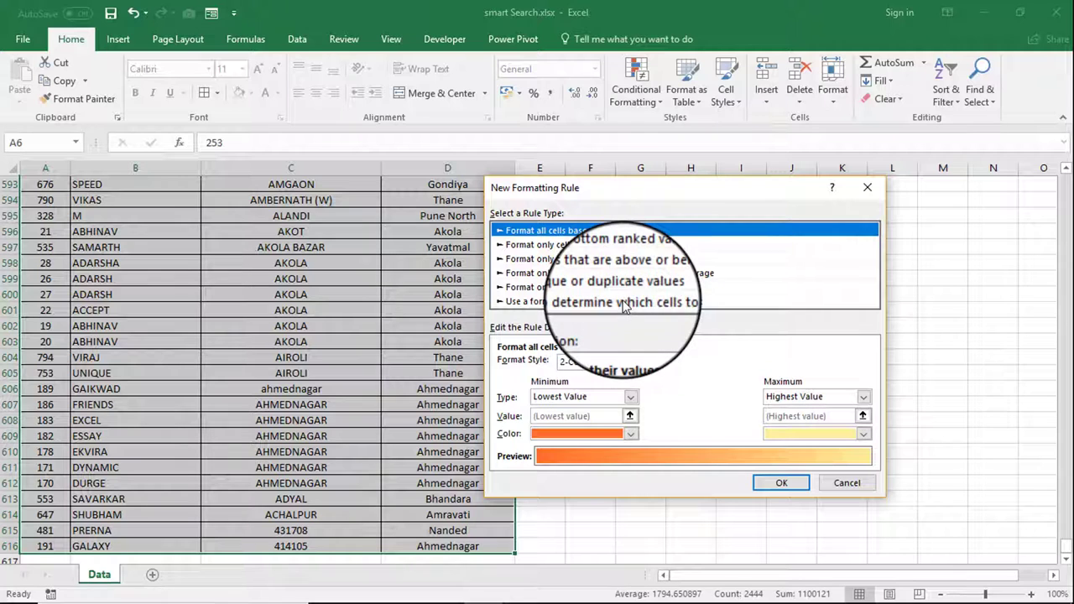
{"action": "left_click", "coordinate": [624, 303]}
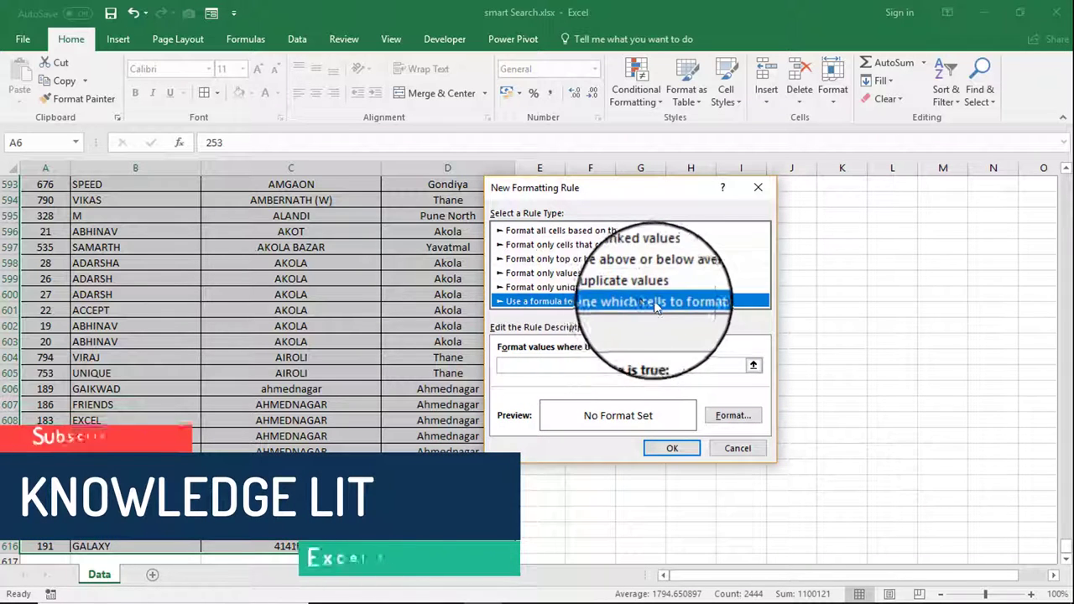
{"action": "left_click", "coordinate": [621, 363]}
{"action": "type", "text": "=sea"}
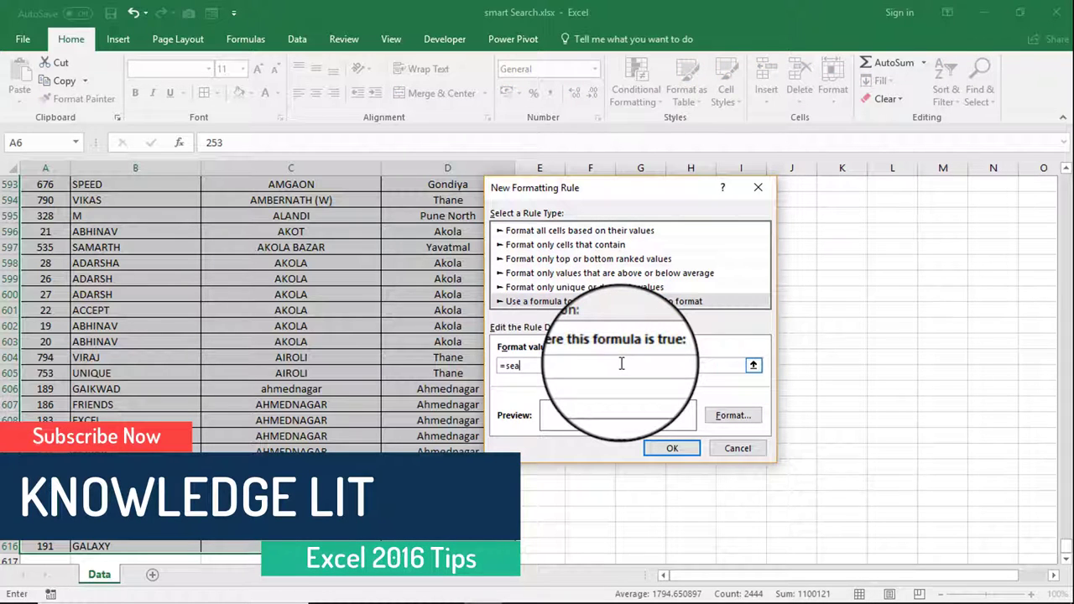
{"action": "type", "text": "rch("}
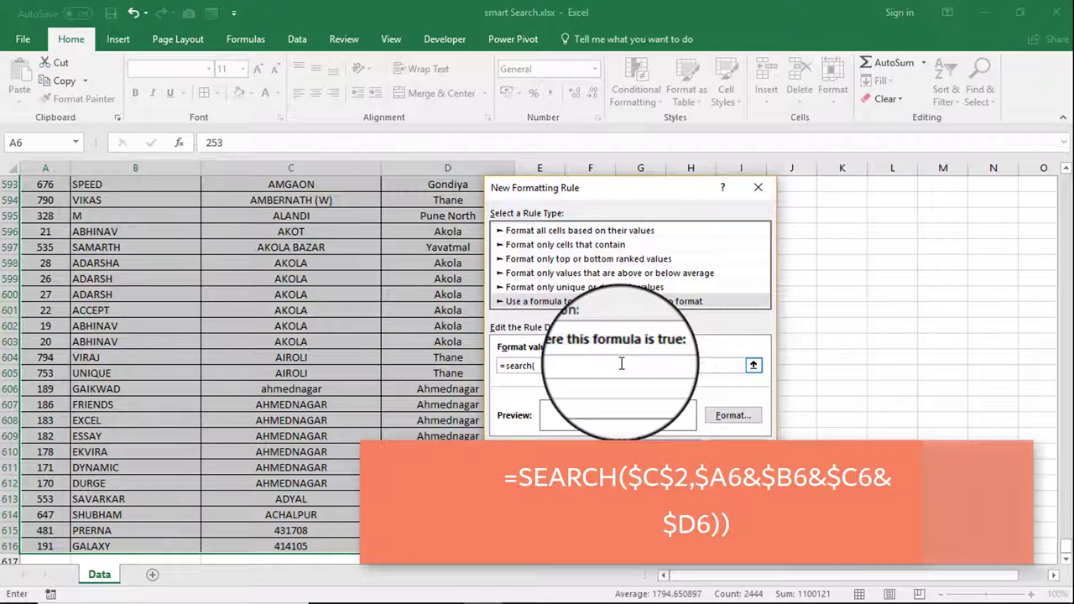
Complete the rule formula as =search($C$2,$A6&$B6&$C6&$D6).
{"action": "left_click_drag", "start_coordinate": [635, 188], "coordinate": [773, 224]}
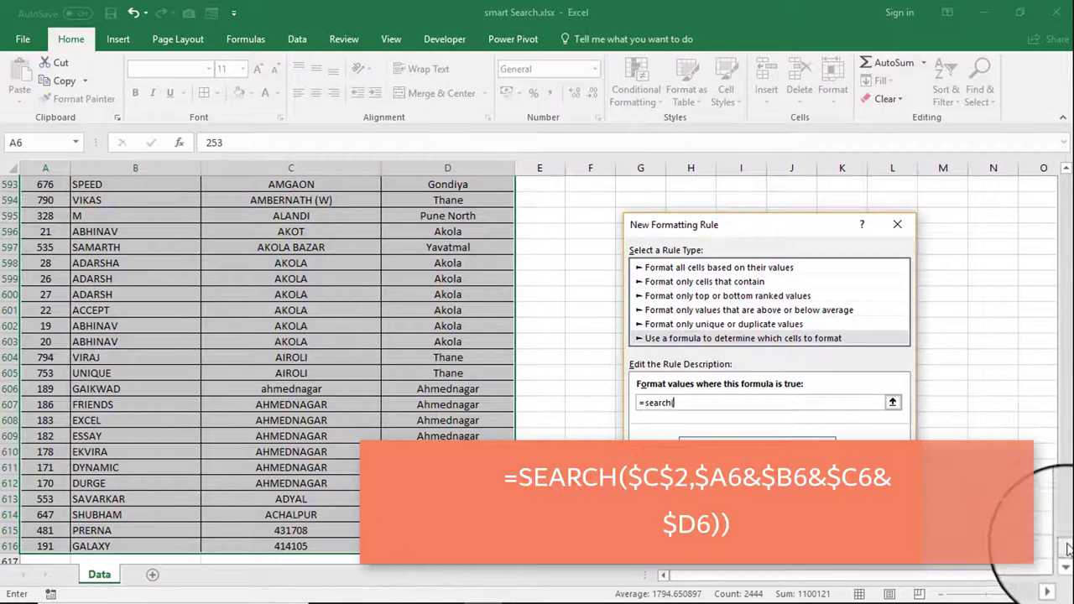
{"action": "left_click_drag", "start_coordinate": [1064, 541], "coordinate": [1064, 191]}
{"action": "left_click_drag", "start_coordinate": [1029, 157], "coordinate": [1031, 168]}
{"action": "type", "text": "("}
{"action": "left_click", "coordinate": [357, 202]}
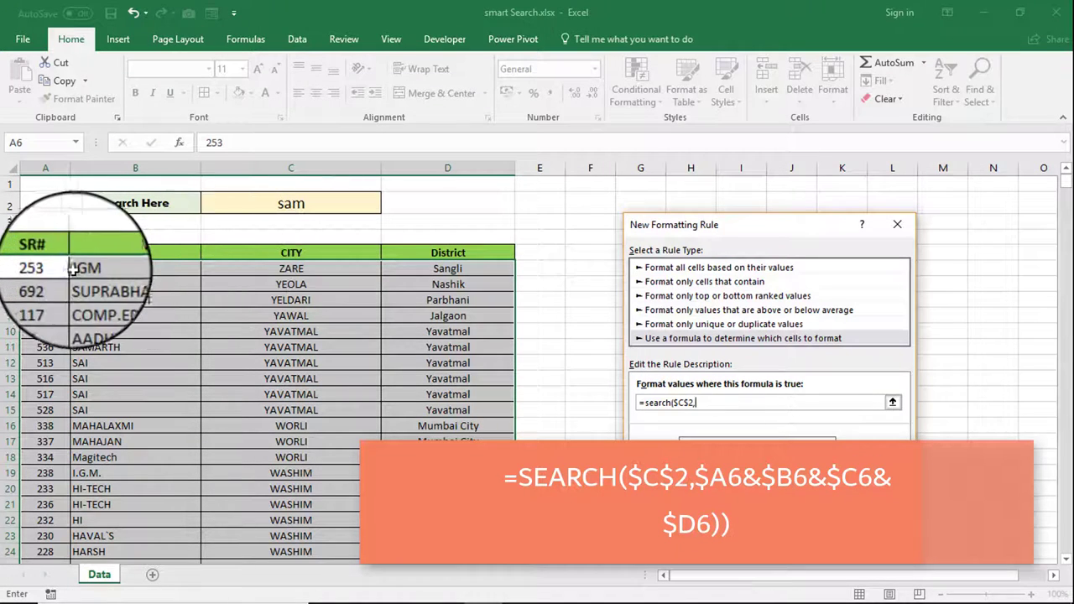
{"action": "left_click", "coordinate": [46, 269]}
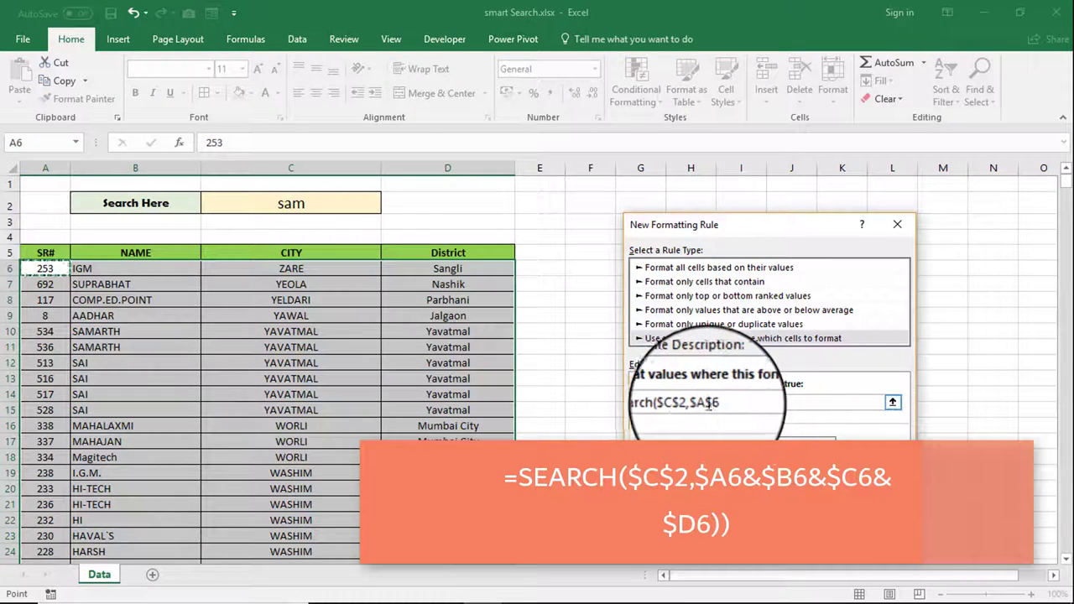
{"action": "left_click", "coordinate": [705, 402]}
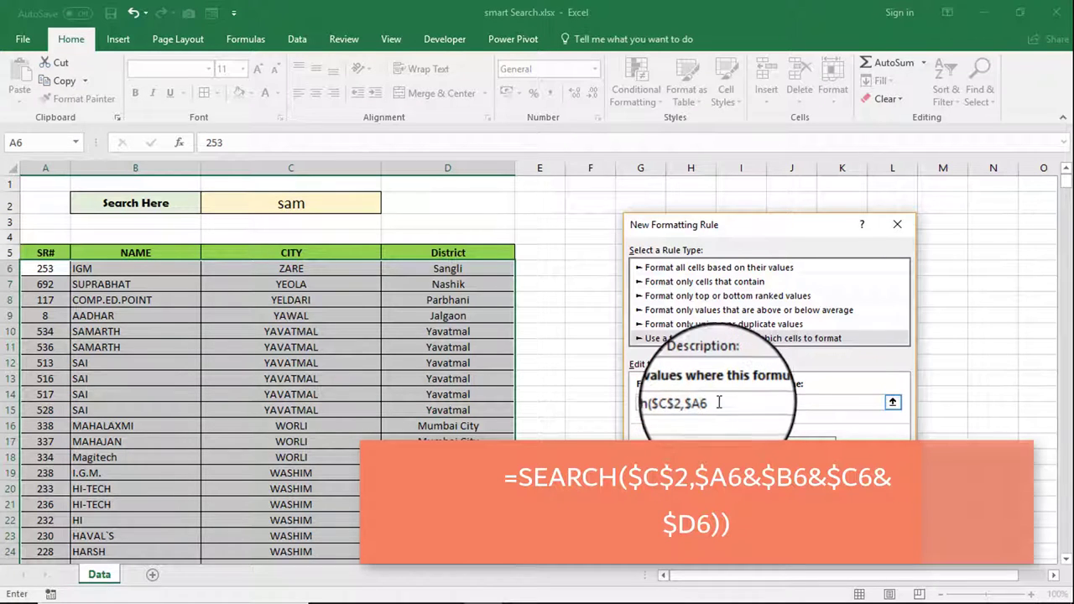
{"action": "left_click", "coordinate": [720, 403]}
{"action": "type", "text": "&"}
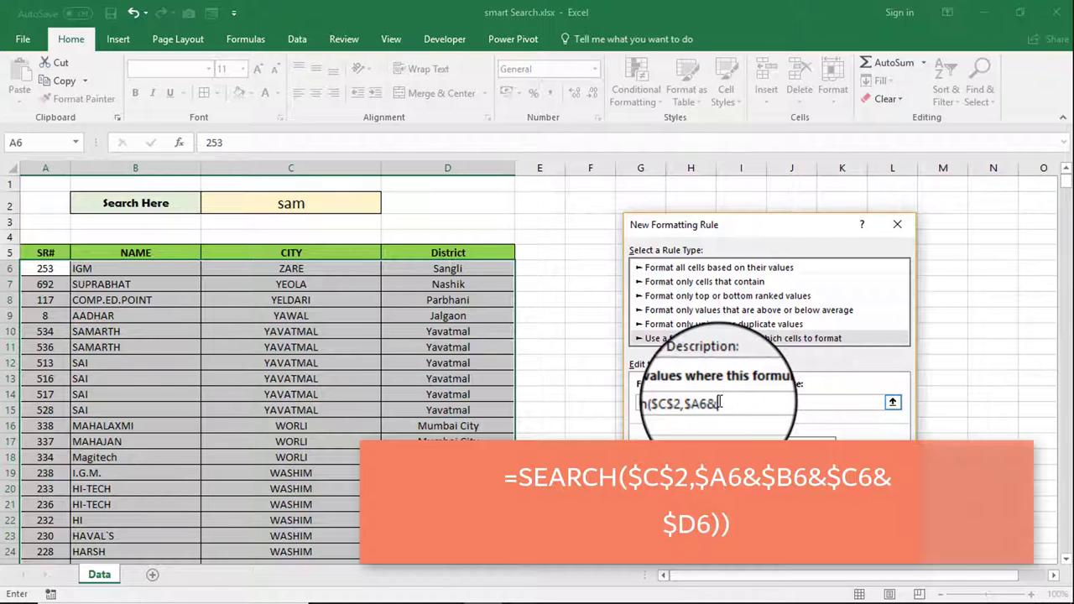
{"action": "left_click", "coordinate": [115, 267]}
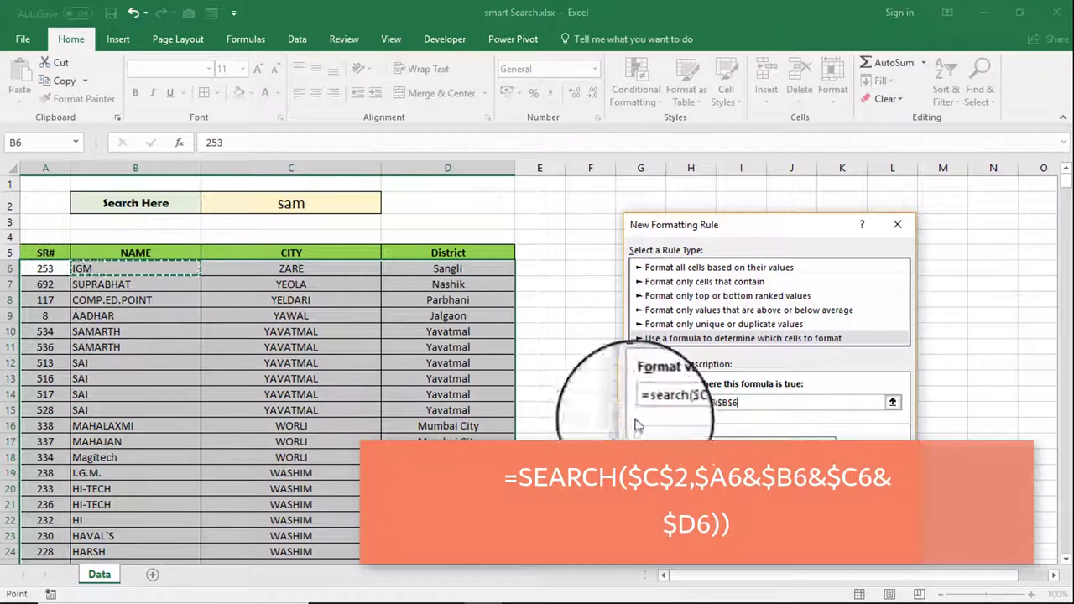
{"action": "left_click", "coordinate": [735, 403]}
{"action": "key", "text": "BackSpace"}
{"action": "type", "text": "&"}
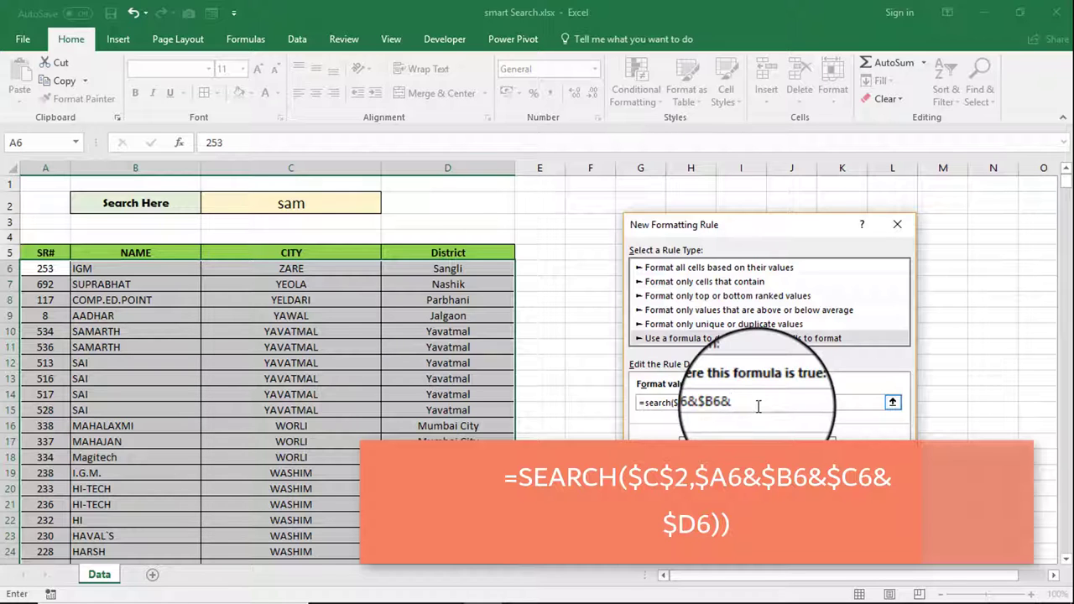
{"action": "left_click", "coordinate": [308, 270]}
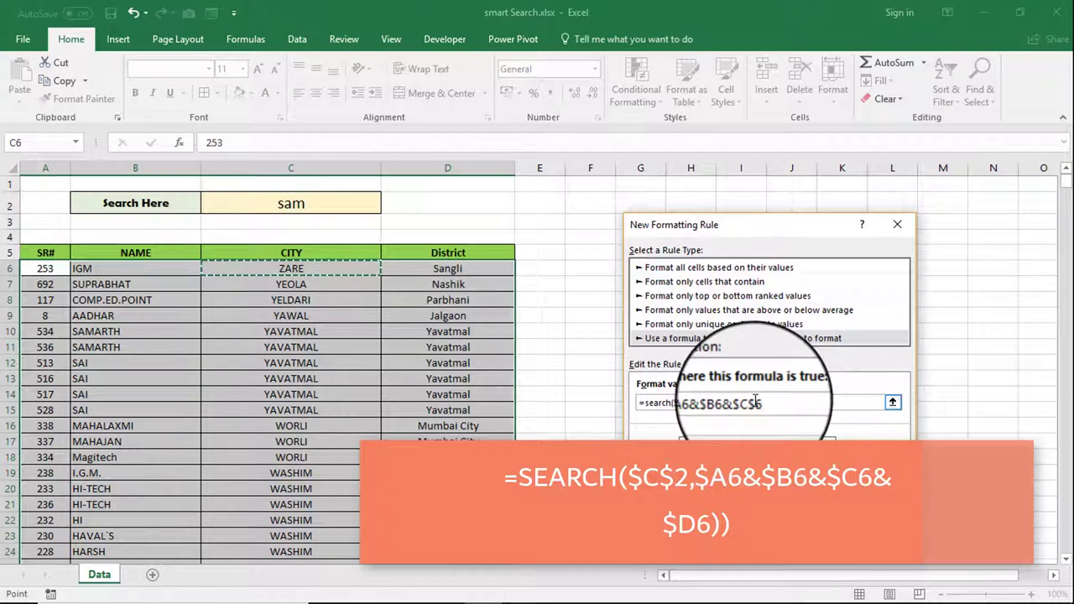
{"action": "key", "text": "BackSpace"}
{"action": "type", "text": "&"}
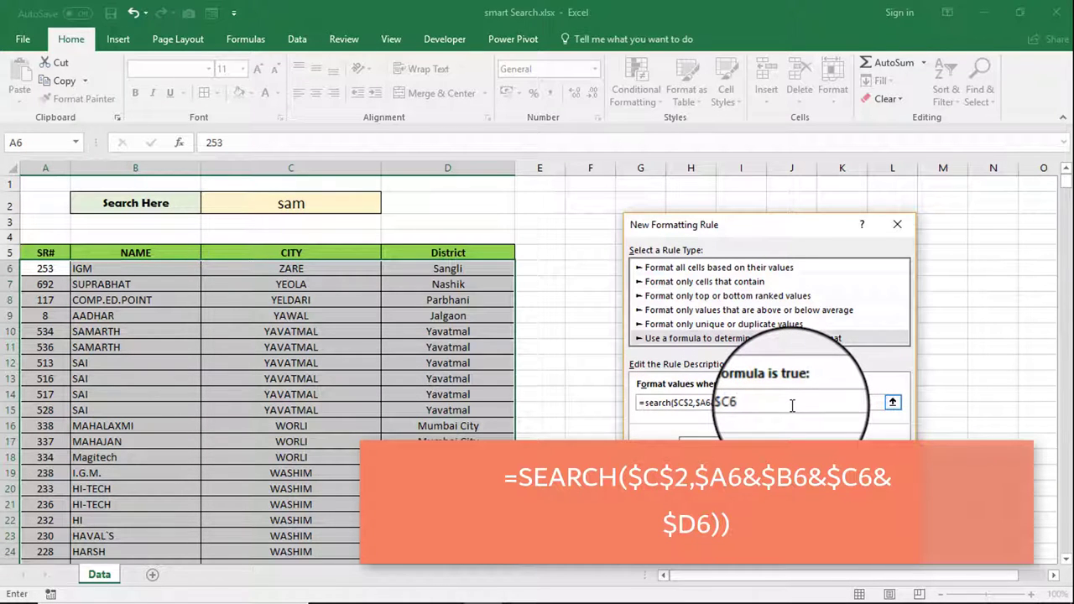
{"action": "left_click", "coordinate": [445, 269]}
{"action": "key", "text": "F4"}
{"action": "key", "text": "F4"}
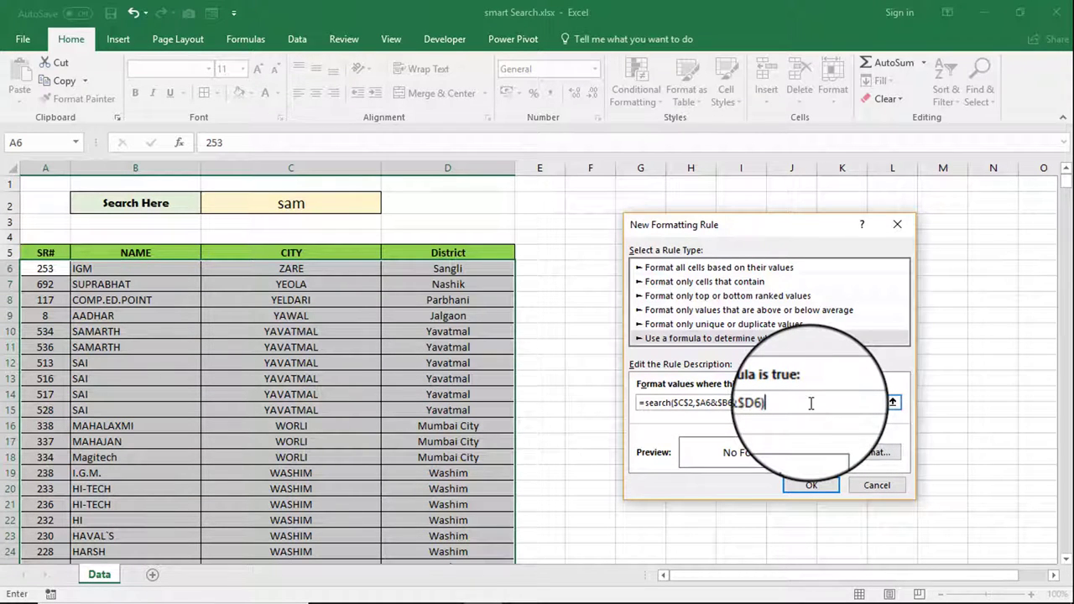
Give the search rule a red background fill and apply it to the table.
{"action": "left_click", "coordinate": [874, 453]}
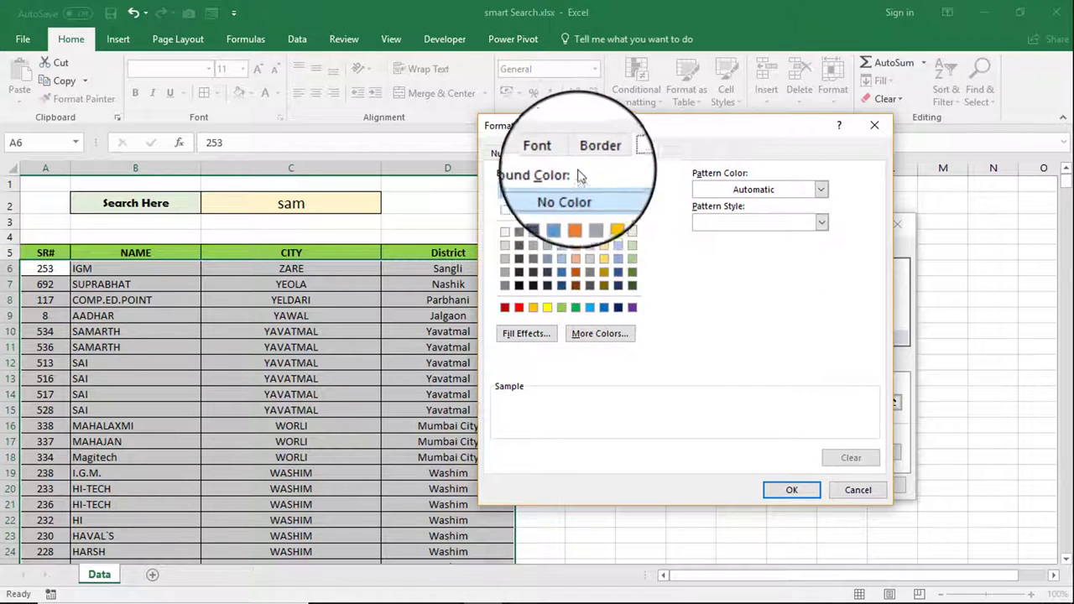
{"action": "left_click", "coordinate": [507, 153]}
{"action": "left_click", "coordinate": [550, 152]}
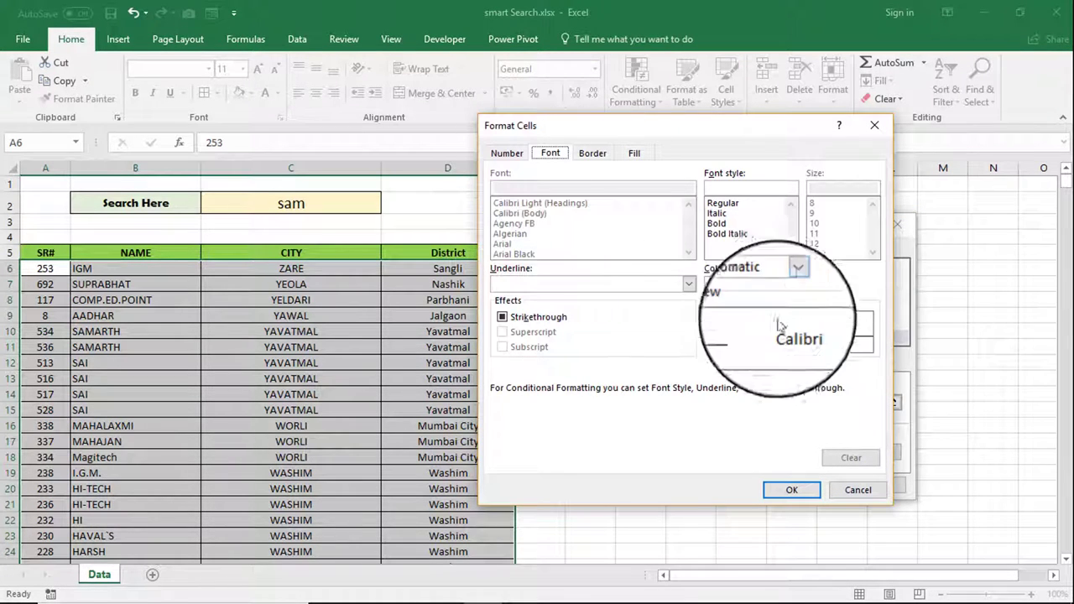
{"action": "left_click", "coordinate": [790, 285]}
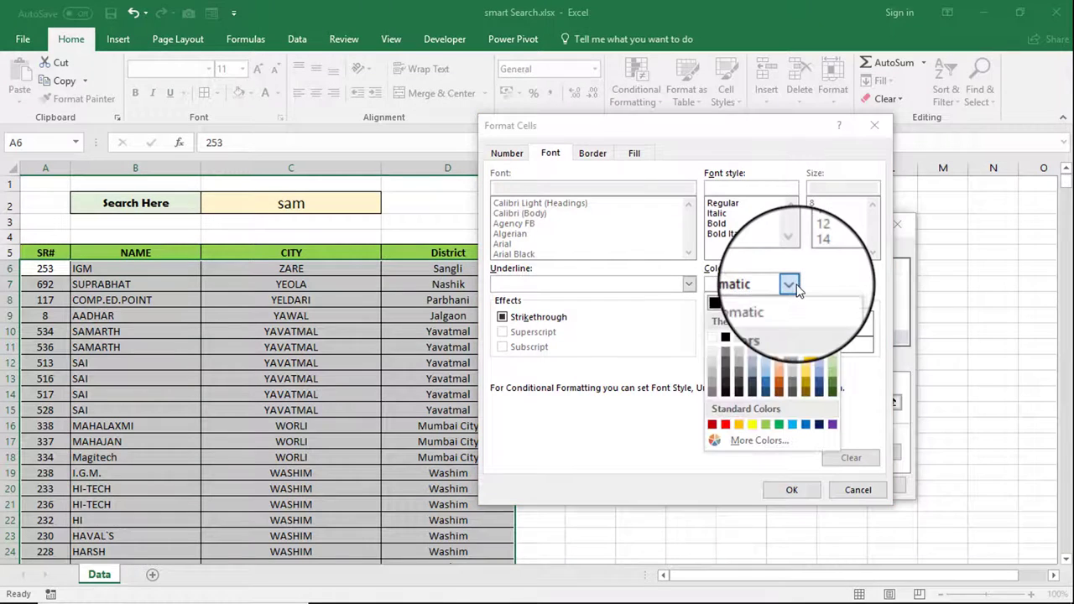
{"action": "left_click", "coordinate": [711, 339]}
{"action": "left_click", "coordinate": [634, 153]}
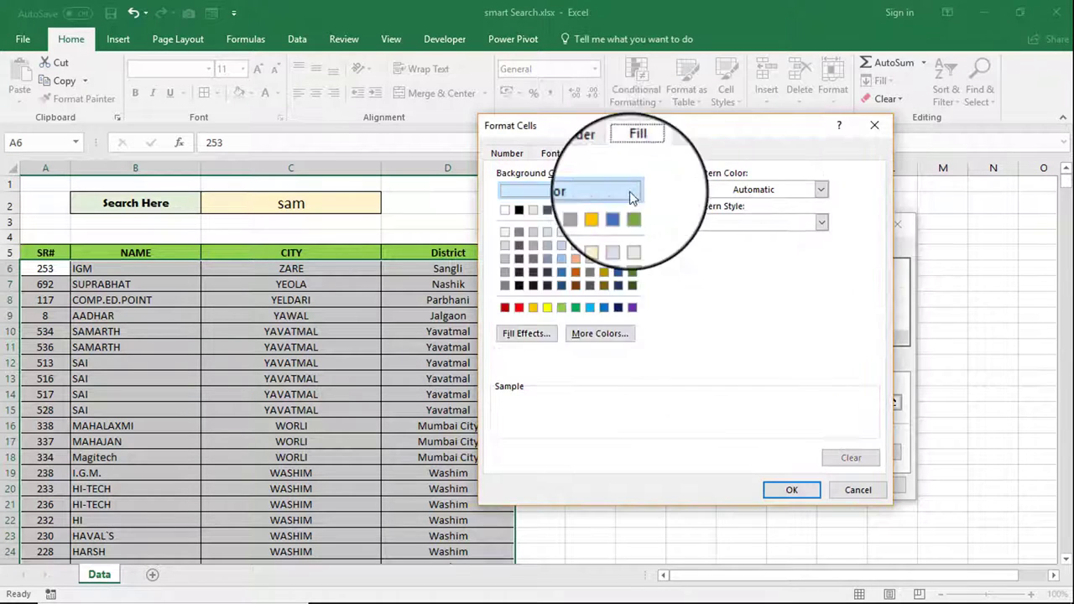
{"action": "left_click", "coordinate": [519, 307]}
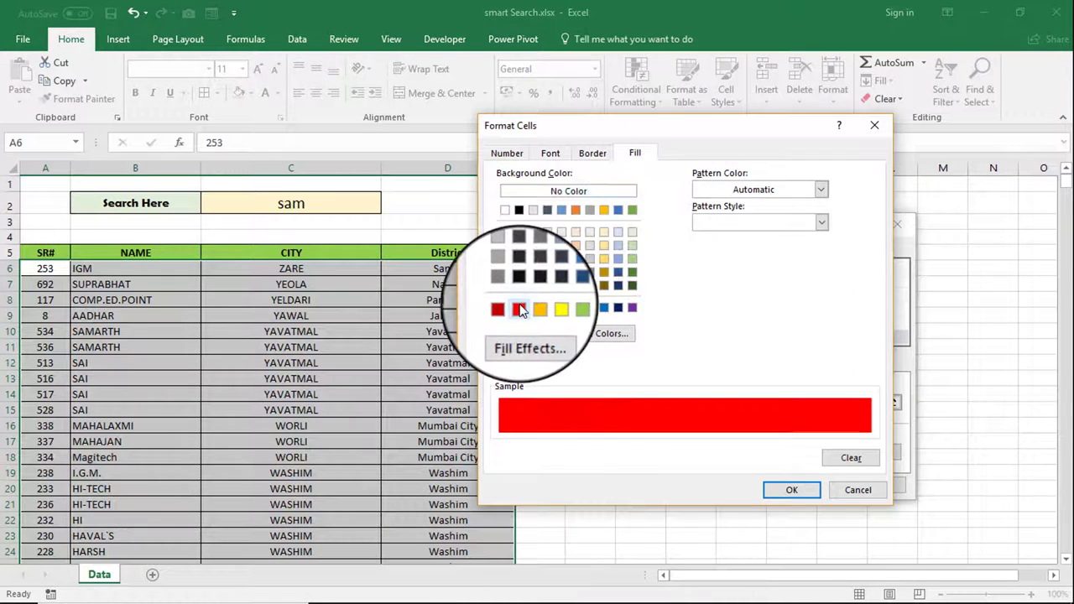
{"action": "left_click", "coordinate": [772, 493]}
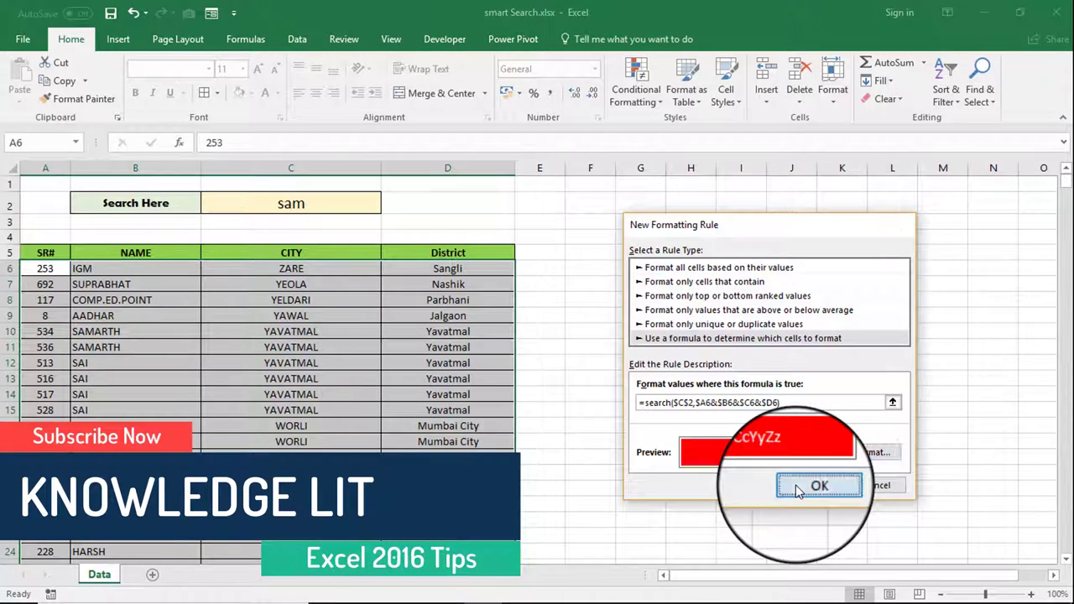
{"action": "left_click", "coordinate": [802, 487]}
Change the search term in C2 to 'shim'.
{"action": "left_click", "coordinate": [420, 396]}
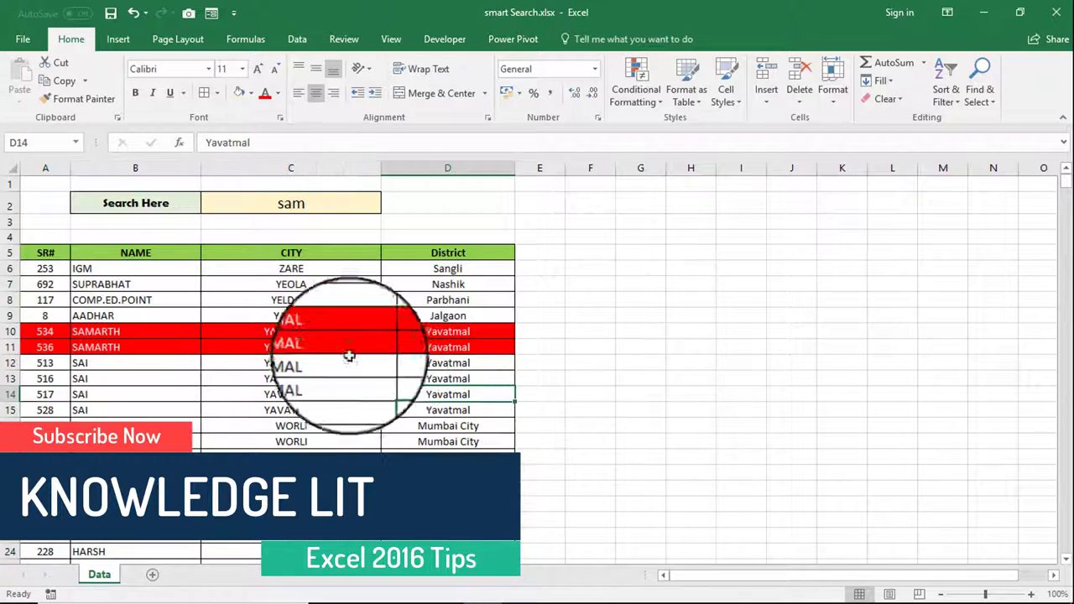
{"action": "scroll", "coordinate": [323, 344], "scroll_direction": "down", "scroll_amount": 4}
{"action": "scroll", "coordinate": [323, 348], "scroll_direction": "up", "scroll_amount": 4}
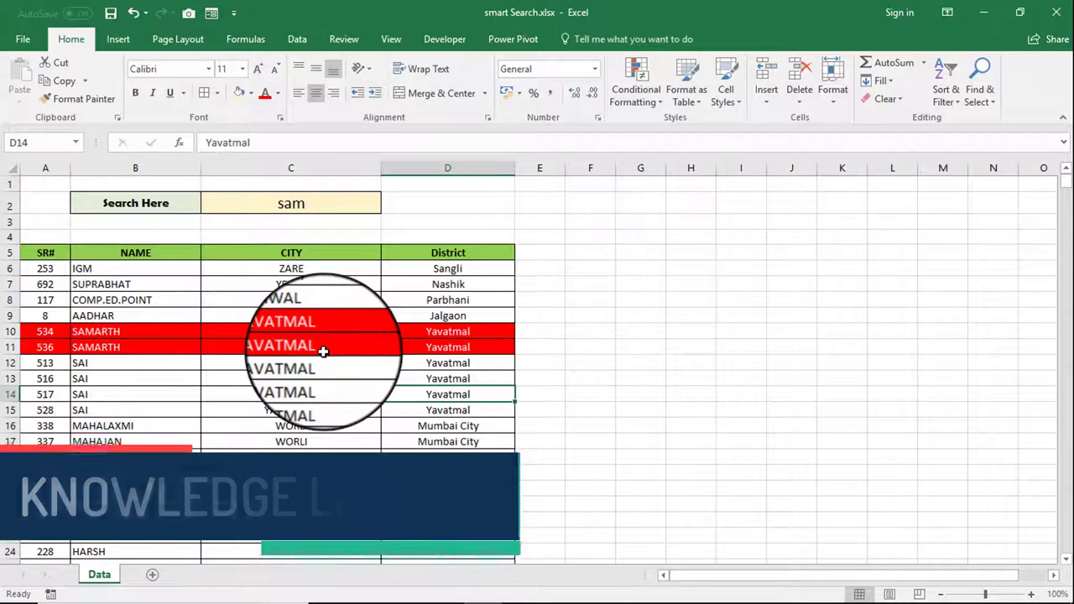
{"action": "left_click", "coordinate": [296, 210]}
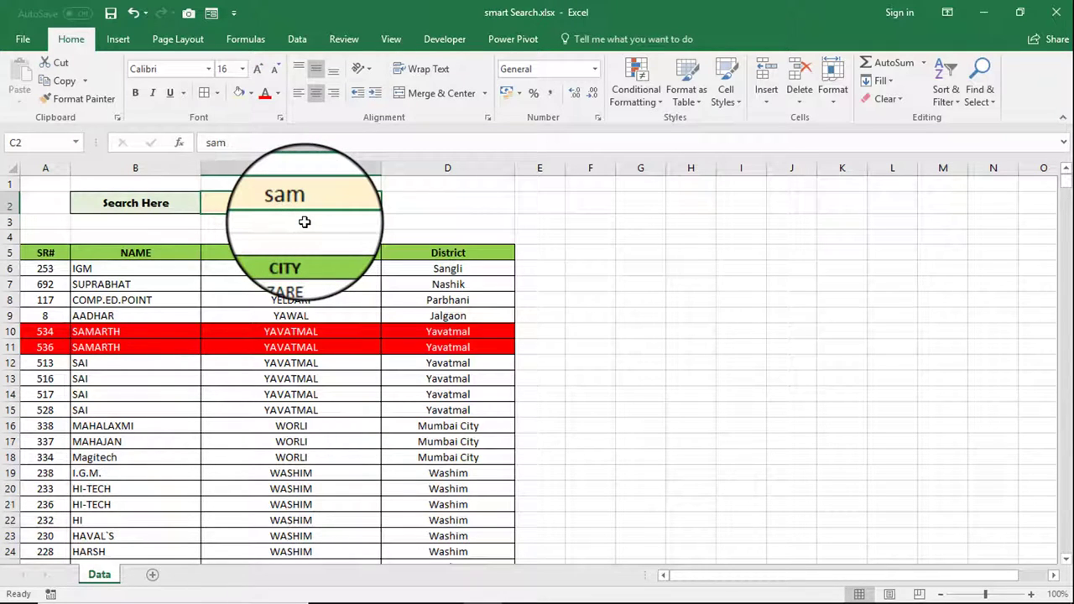
{"action": "type", "text": "shi"}
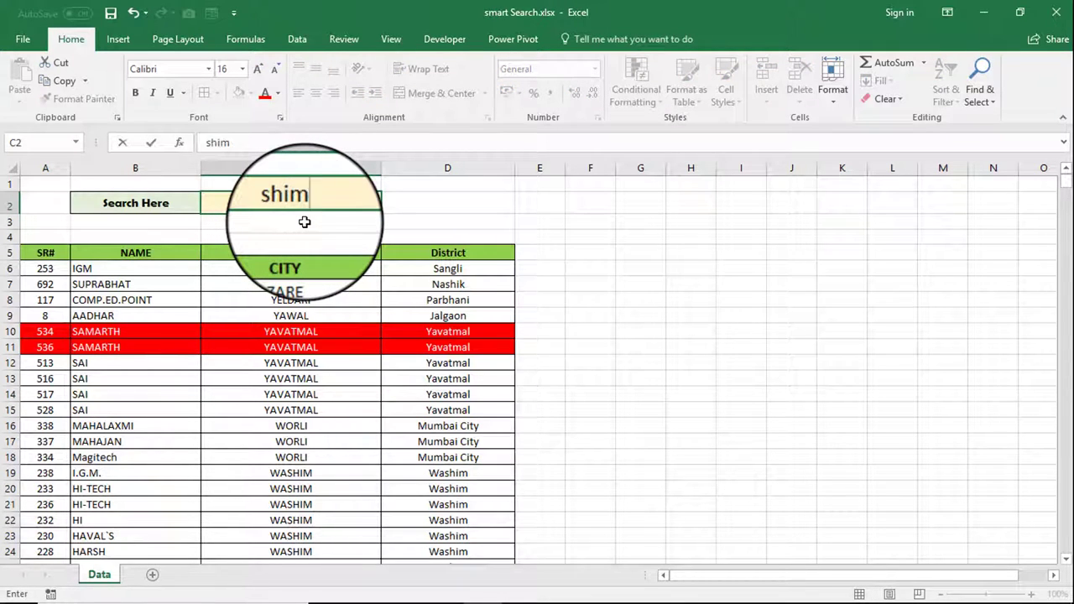
{"action": "key", "text": "Return"}
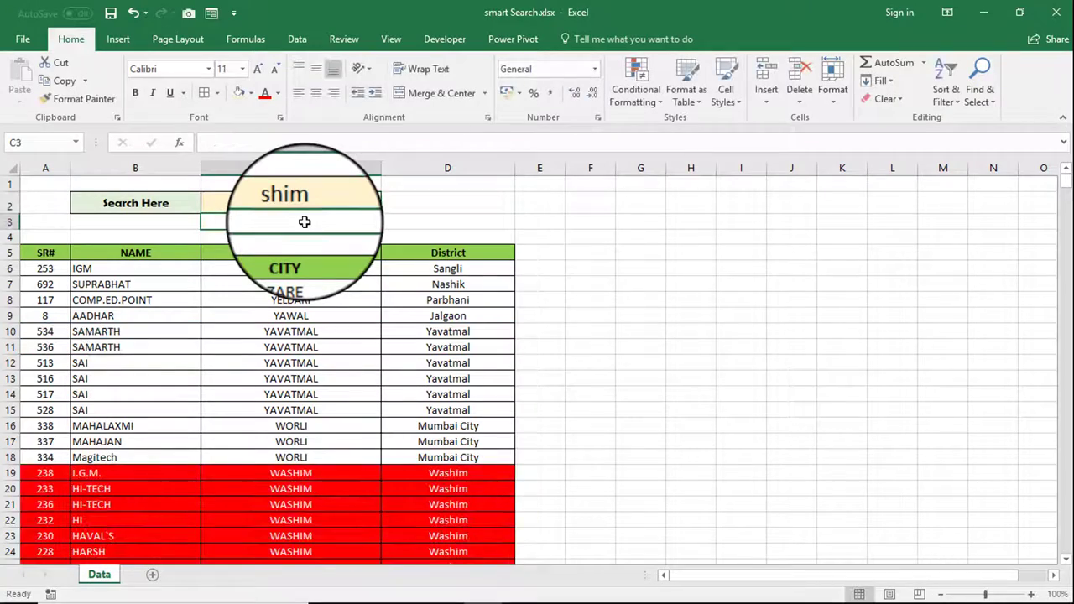
Scroll down to check the red WASHIM rows, then return to the top of the table.
{"action": "scroll", "coordinate": [309, 412], "scroll_direction": "down", "scroll_amount": 3}
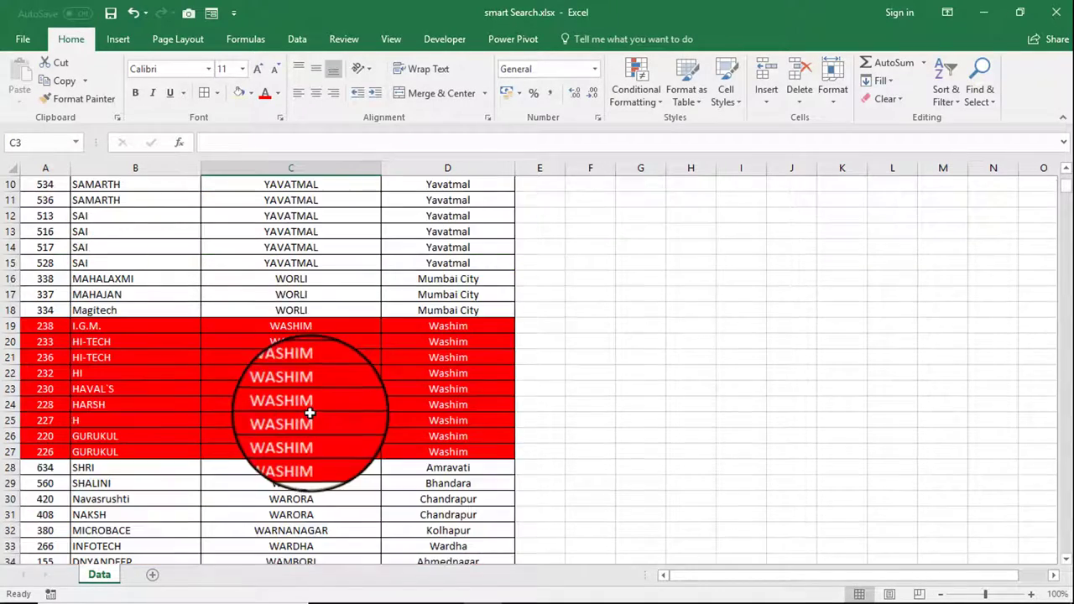
{"action": "scroll", "coordinate": [309, 371], "scroll_direction": "down", "scroll_amount": 4}
{"action": "scroll", "coordinate": [250, 360], "scroll_direction": "down", "scroll_amount": 5}
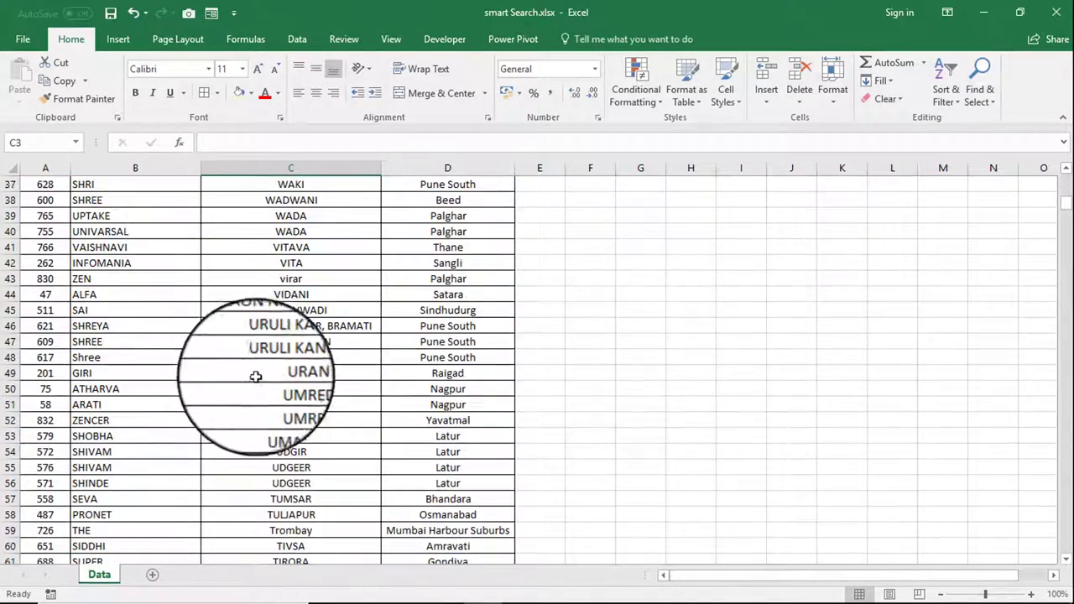
{"action": "scroll", "coordinate": [257, 374], "scroll_direction": "down", "scroll_amount": 9}
{"action": "scroll", "coordinate": [249, 410], "scroll_direction": "down", "scroll_amount": 13}
{"action": "scroll", "coordinate": [271, 436], "scroll_direction": "down", "scroll_amount": 7}
{"action": "scroll", "coordinate": [282, 459], "scroll_direction": "down", "scroll_amount": 6}
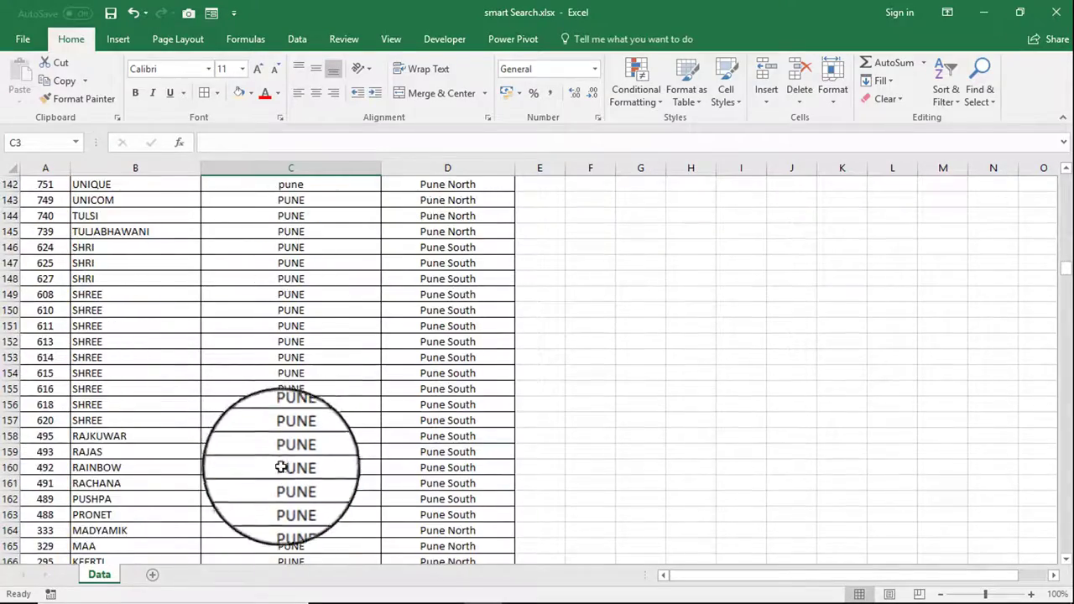
{"action": "scroll", "coordinate": [283, 470], "scroll_direction": "down", "scroll_amount": 10}
{"action": "scroll", "coordinate": [281, 485], "scroll_direction": "down", "scroll_amount": 13}
{"action": "scroll", "coordinate": [285, 483], "scroll_direction": "down", "scroll_amount": 7}
{"action": "scroll", "coordinate": [281, 462], "scroll_direction": "down", "scroll_amount": 16}
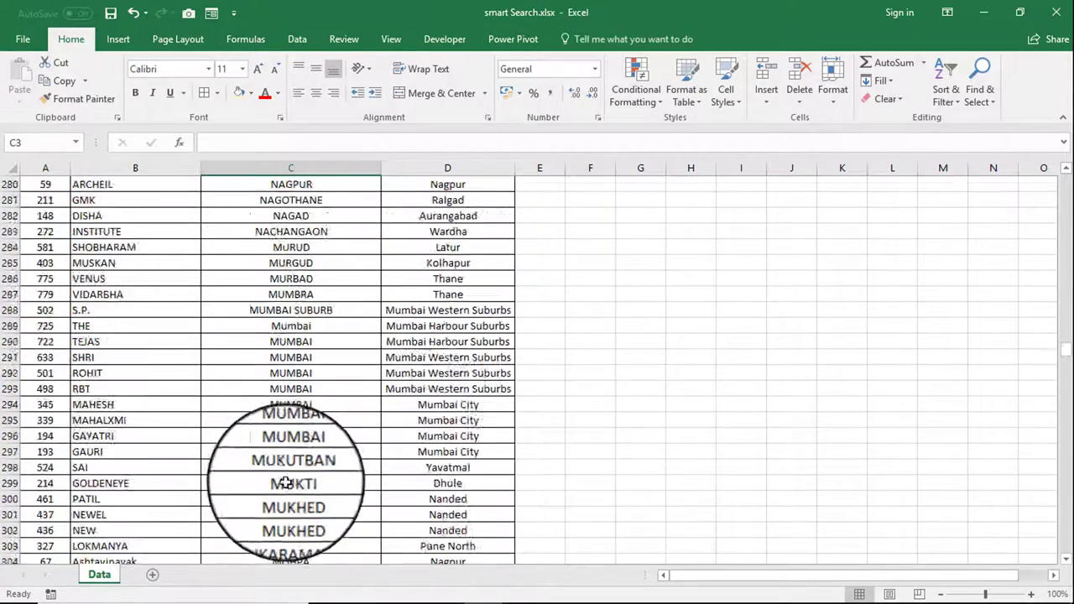
{"action": "scroll", "coordinate": [283, 467], "scroll_direction": "down", "scroll_amount": 8}
{"action": "scroll", "coordinate": [285, 470], "scroll_direction": "down", "scroll_amount": 7}
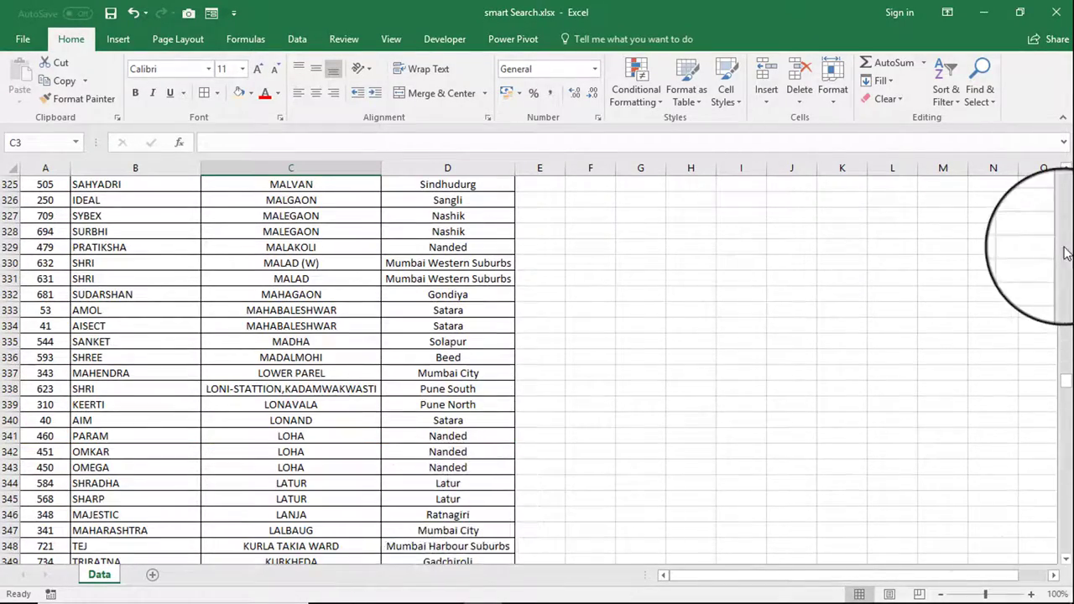
{"action": "left_click_drag", "start_coordinate": [1066, 380], "coordinate": [1066, 178]}
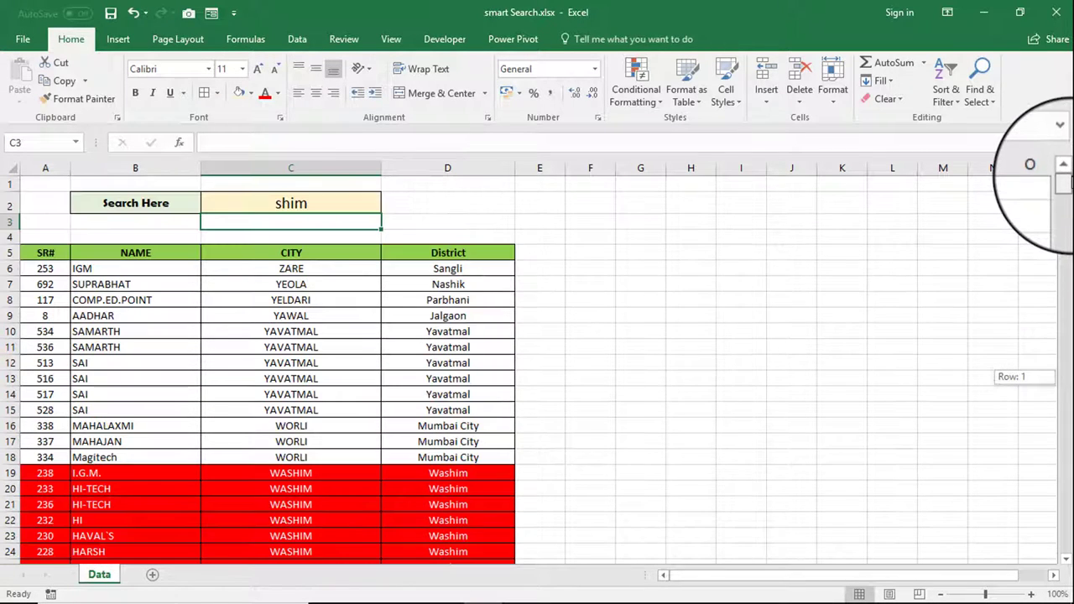
Filter the CITY column by red cell colour to check the highlighted rows, then remove the filter.
{"action": "left_click", "coordinate": [334, 252]}
{"action": "key", "text": "alt+d"}
{"action": "key", "text": "f"}
{"action": "key", "text": "f"}
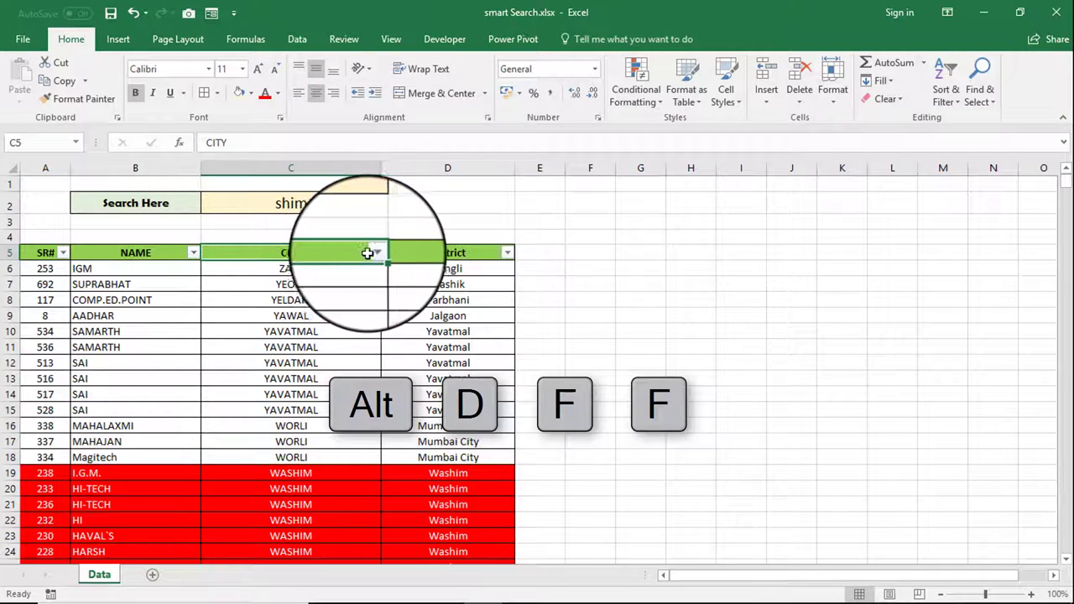
{"action": "left_click", "coordinate": [374, 255]}
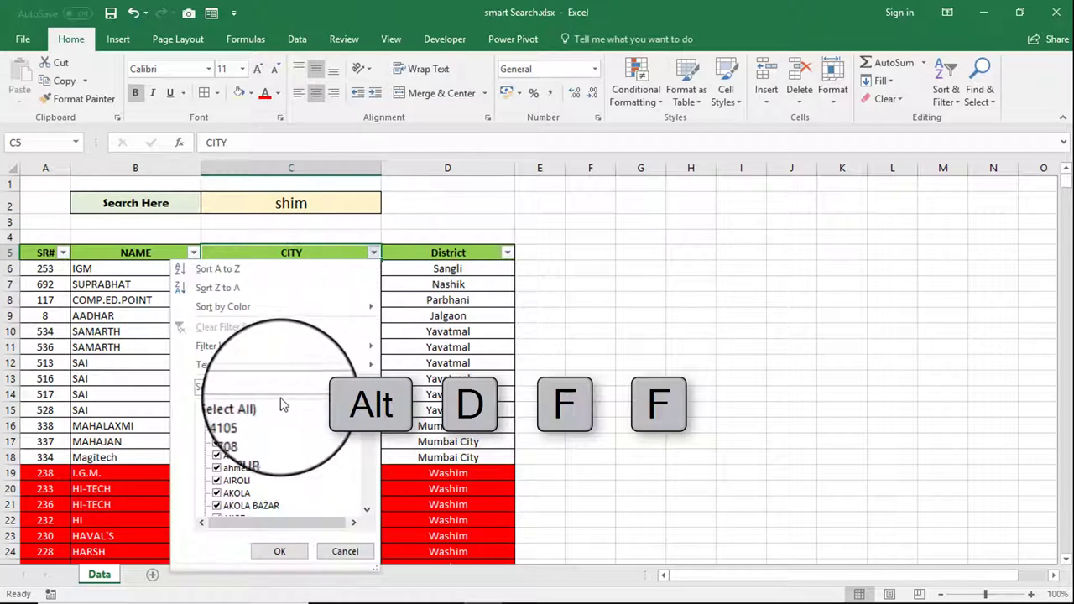
{"action": "mouse_move", "coordinate": [319, 346]}
{"action": "left_click", "coordinate": [420, 390]}
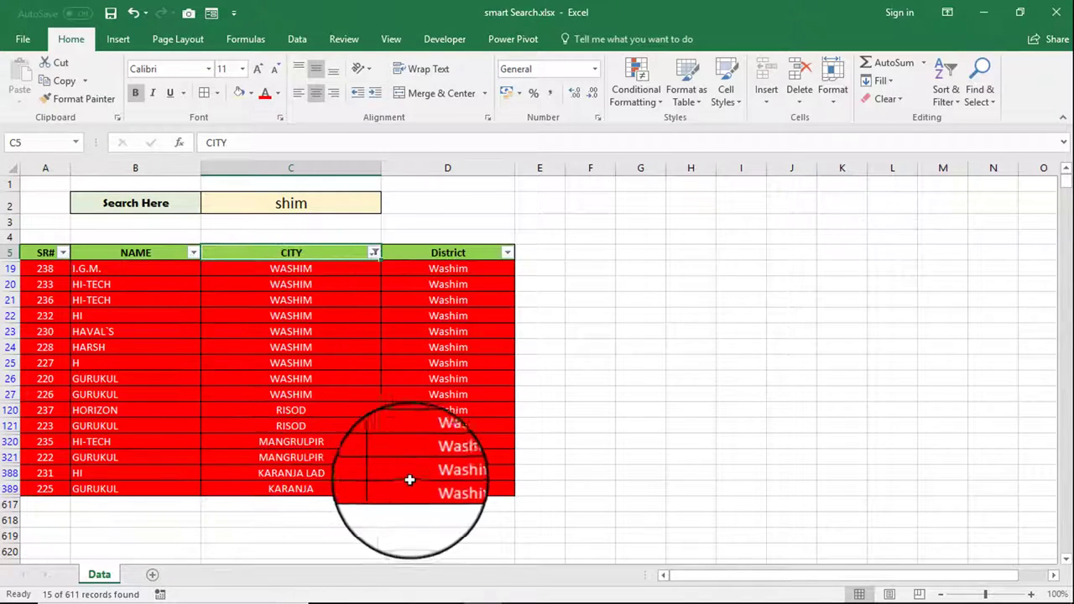
{"action": "left_click_drag", "start_coordinate": [445, 491], "coordinate": [46, 269]}
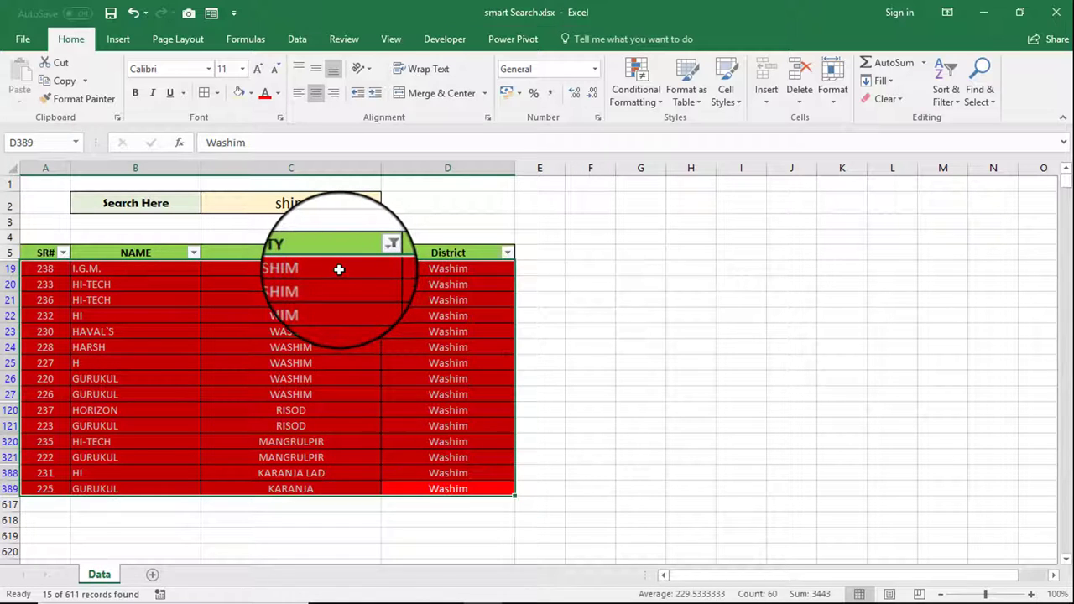
{"action": "key", "text": "alt+d"}
{"action": "key", "text": "f"}
{"action": "key", "text": "f"}
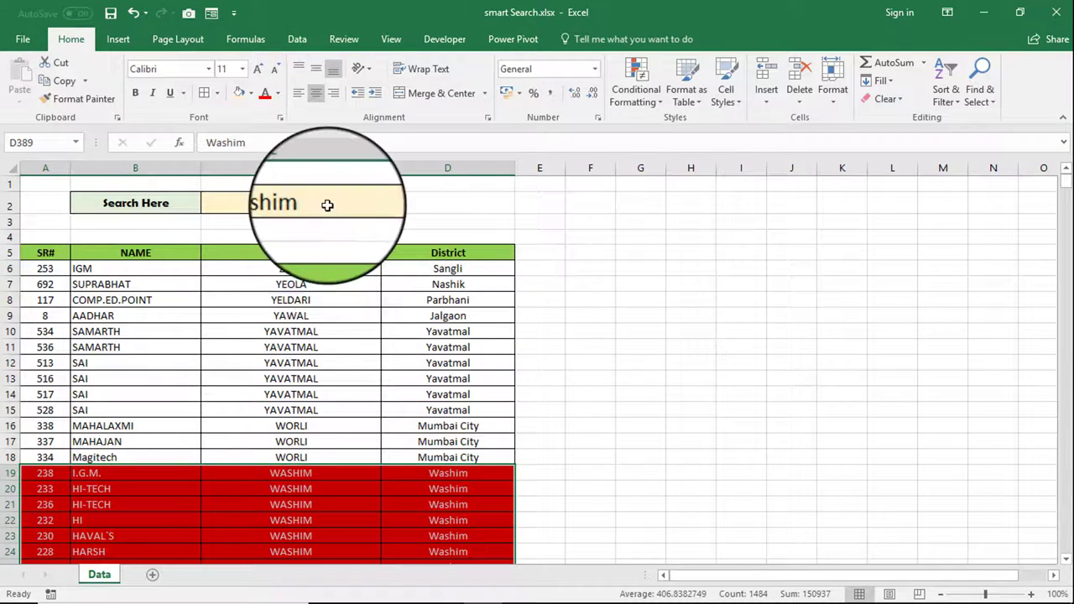
Change the search term in C2 to 'com'.
{"action": "left_click", "coordinate": [327, 205]}
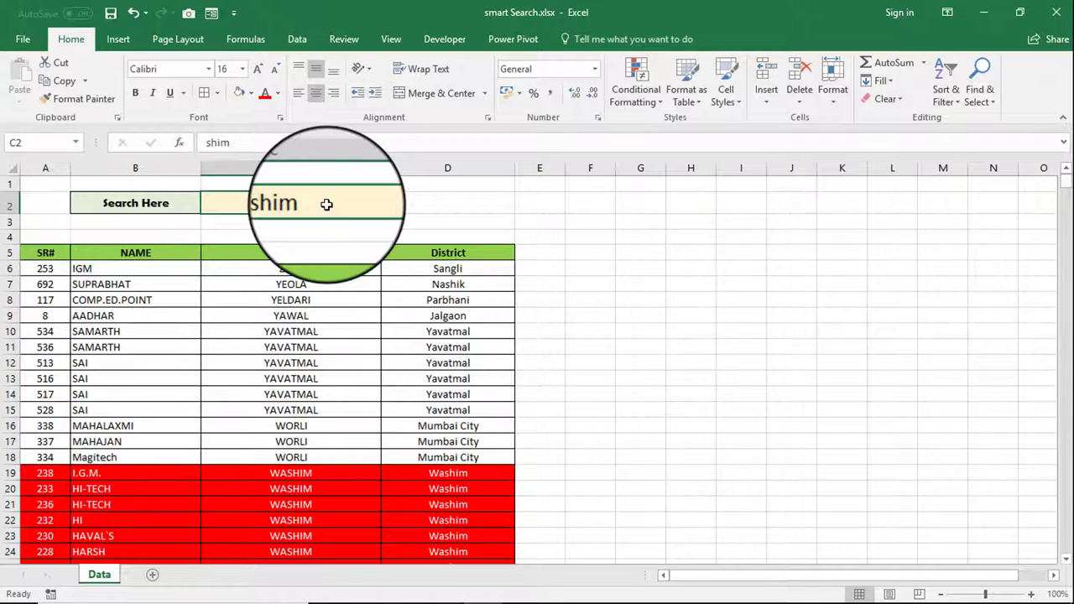
{"action": "type", "text": "com"}
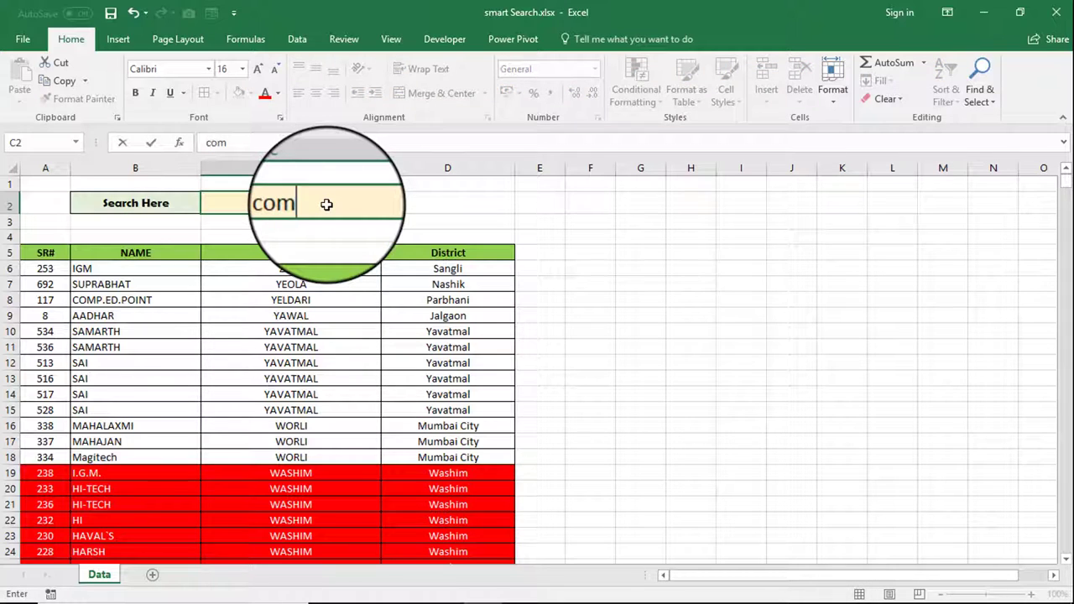
{"action": "key", "text": "Return"}
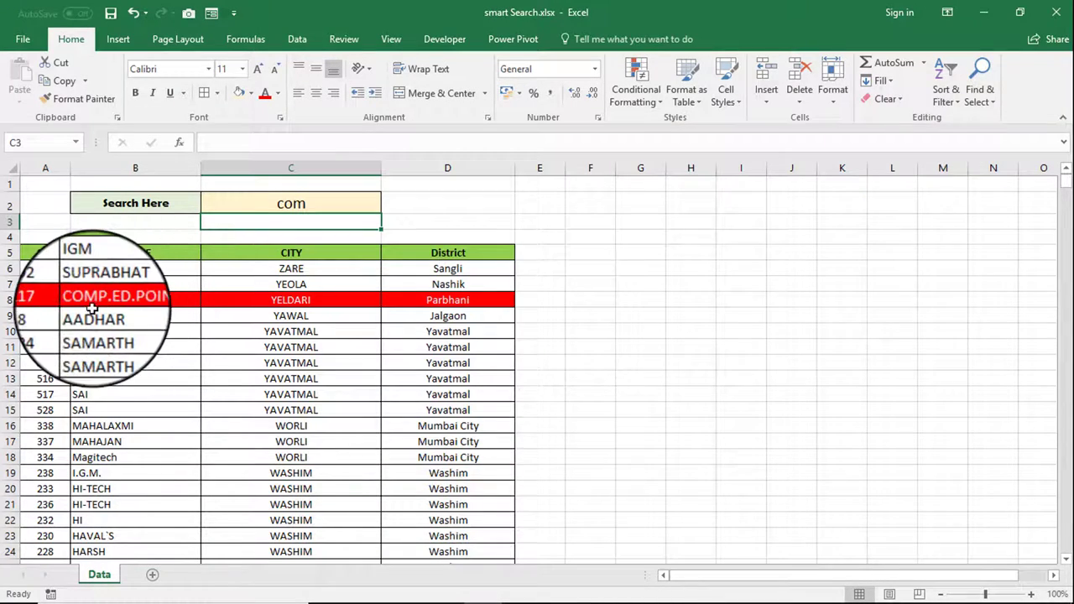
{"action": "scroll", "coordinate": [134, 336], "scroll_direction": "down", "scroll_amount": 2}
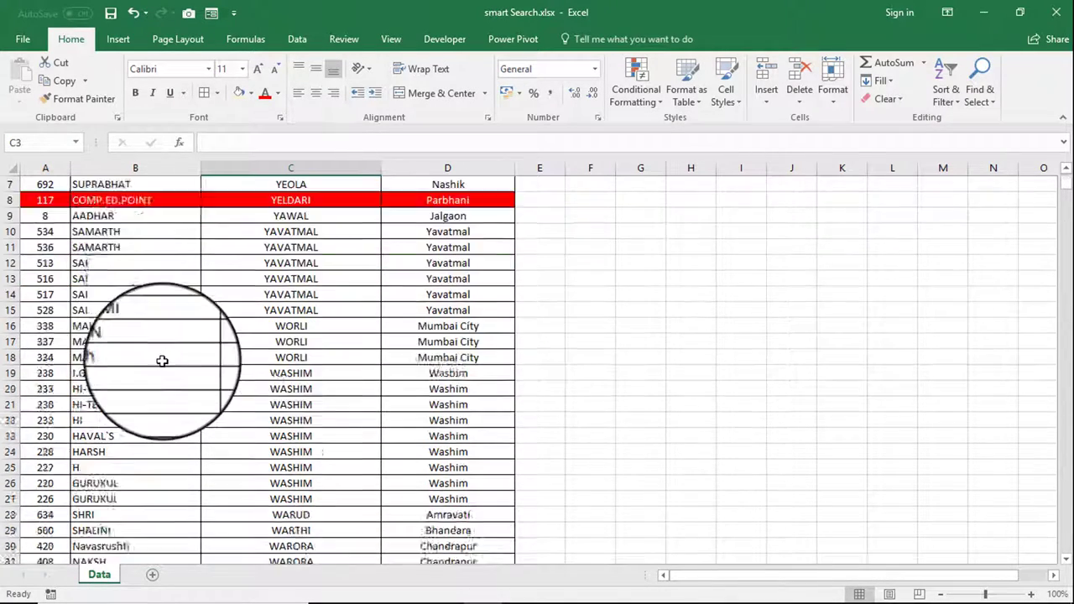
{"action": "scroll", "coordinate": [161, 361], "scroll_direction": "down", "scroll_amount": 9}
{"action": "scroll", "coordinate": [175, 383], "scroll_direction": "down", "scroll_amount": 8}
{"action": "scroll", "coordinate": [189, 411], "scroll_direction": "down", "scroll_amount": 7}
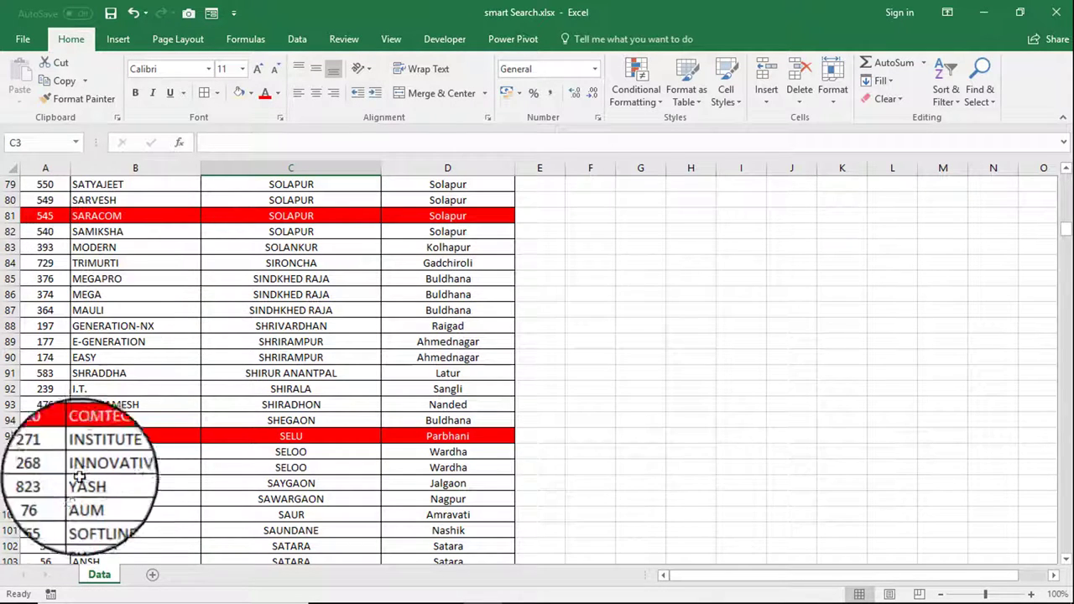
{"action": "scroll", "coordinate": [94, 443], "scroll_direction": "down", "scroll_amount": 2}
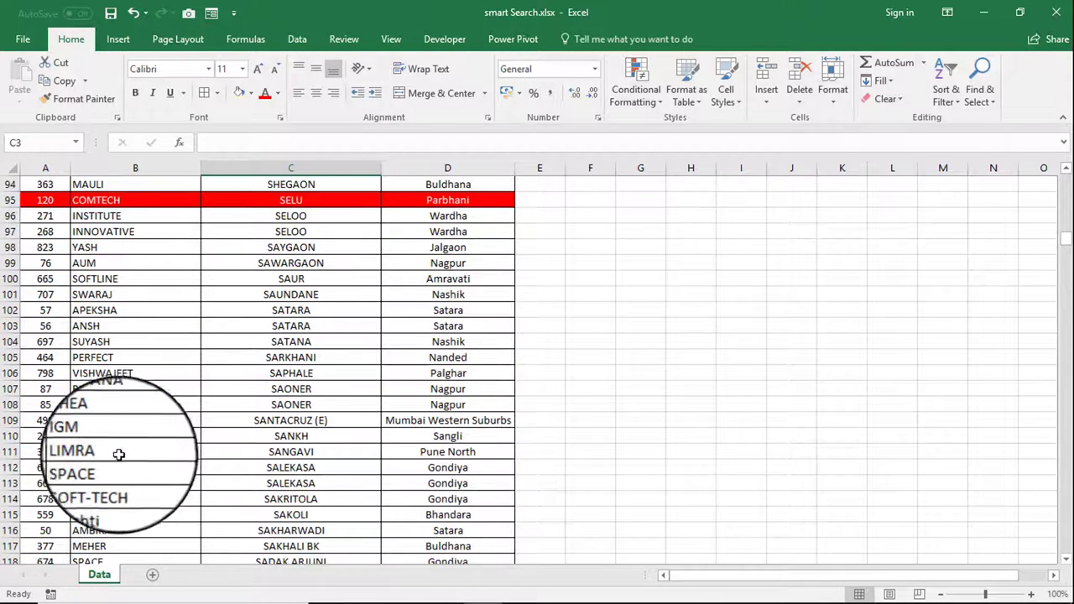
{"action": "mouse_move", "coordinate": [1064, 231]}
{"action": "left_mouse_down"}
{"action": "mouse_move", "coordinate": [1064, 180]}
{"action": "mouse_move", "coordinate": [1031, 173]}
{"action": "left_mouse_up"}
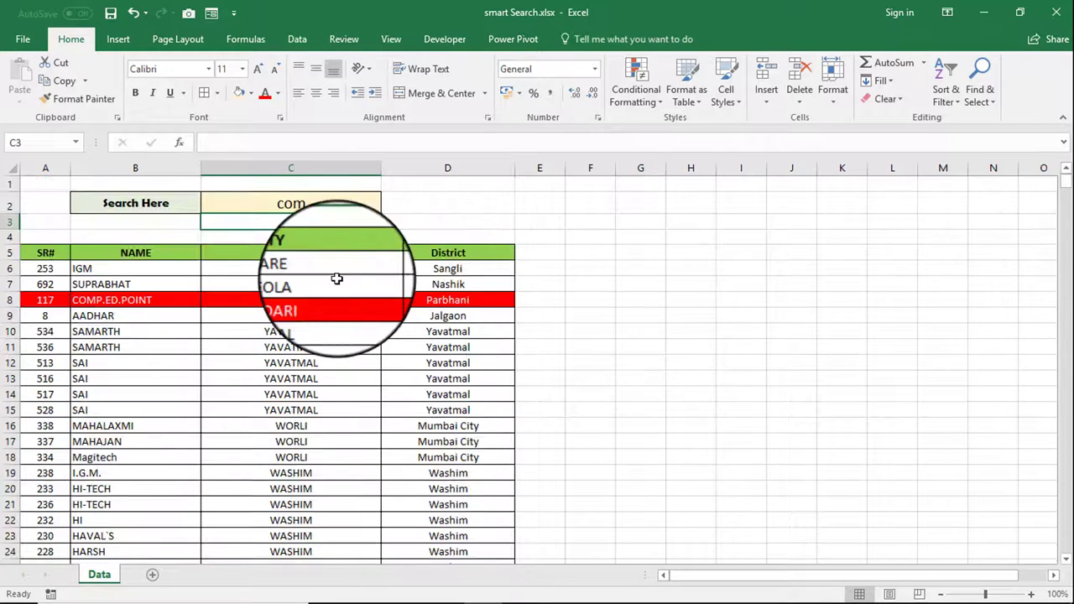
{"action": "left_click", "coordinate": [341, 203]}
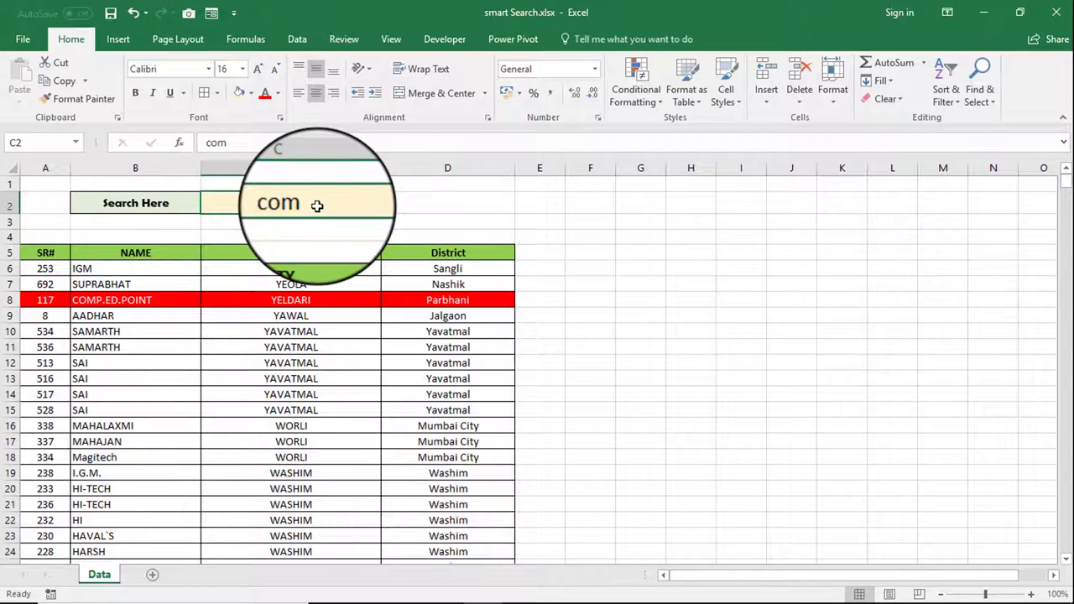
Clear the search text from C2 so the Search Here cell is empty.
{"action": "key", "text": "Delete"}
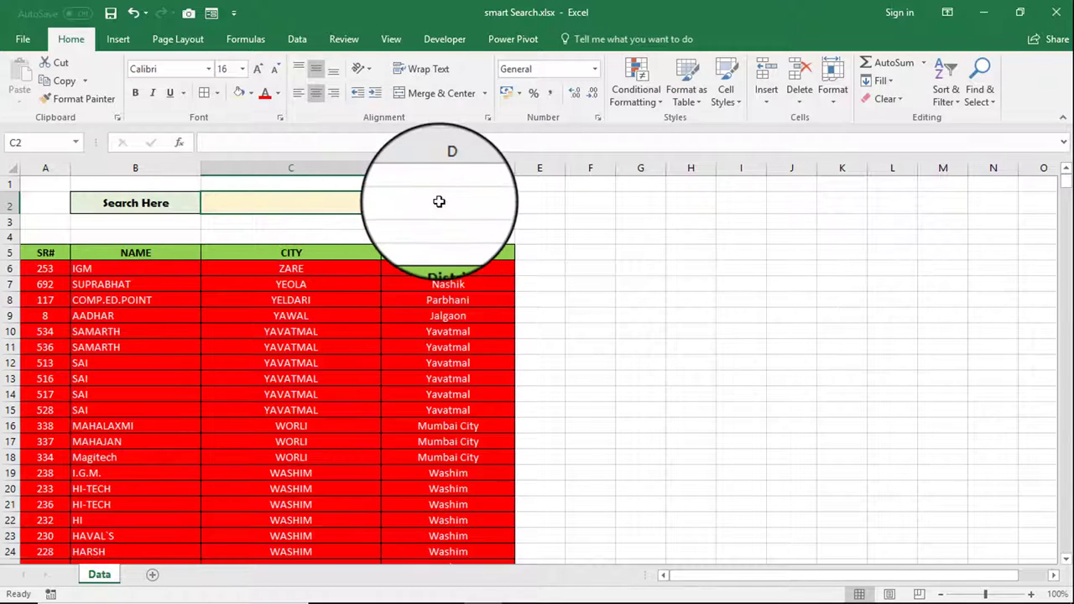
{"action": "left_click", "coordinate": [430, 202]}
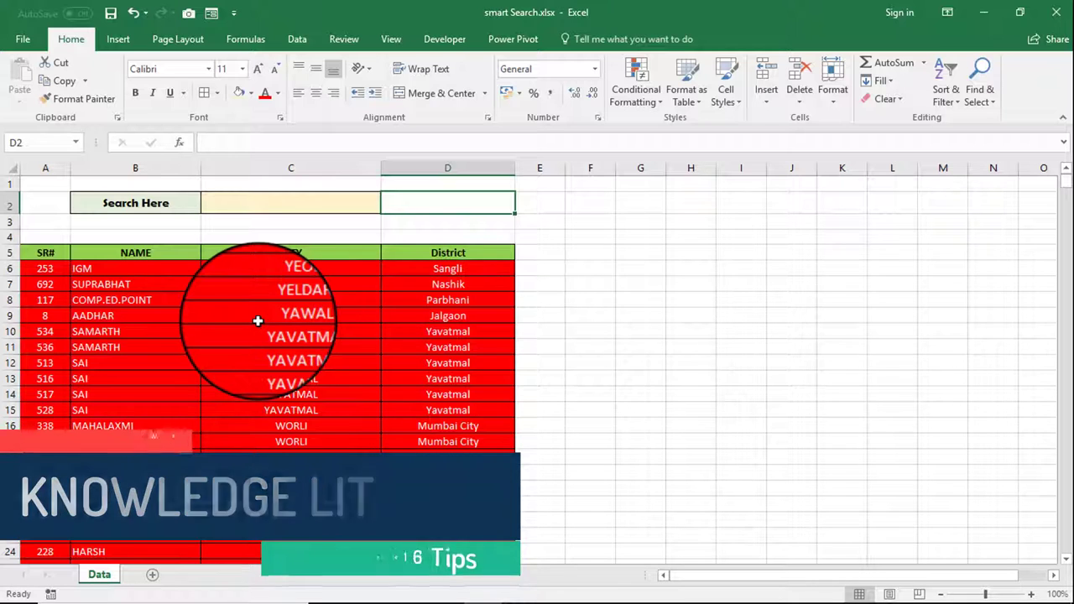
{"action": "left_click", "coordinate": [307, 206]}
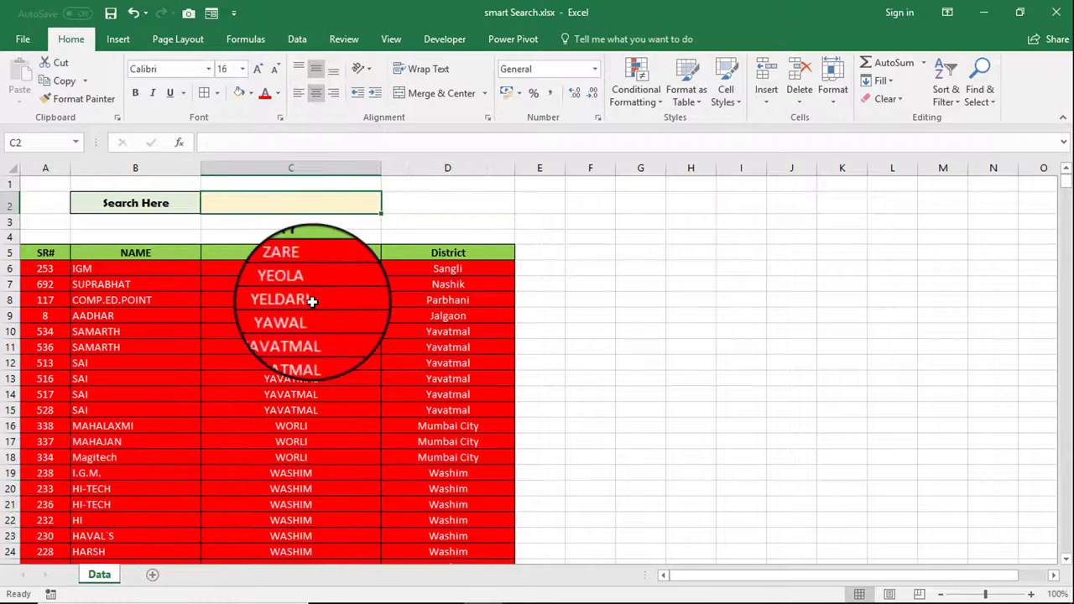
Show this worksheet's rules in the Rules Manager and edit the red-fill SEARCH rule.
{"action": "left_click", "coordinate": [632, 96]}
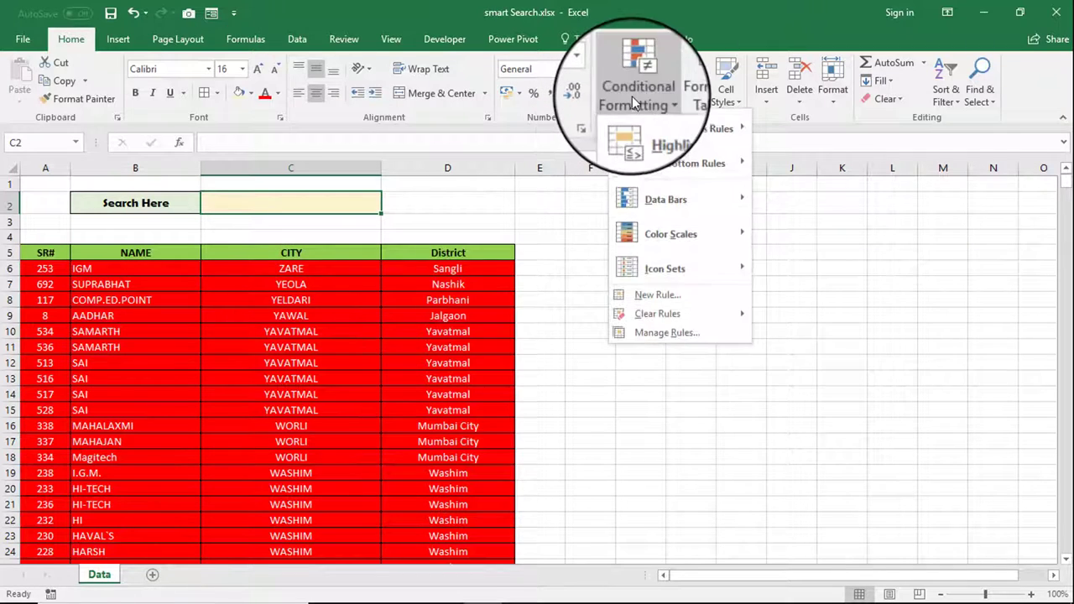
{"action": "left_click", "coordinate": [663, 332]}
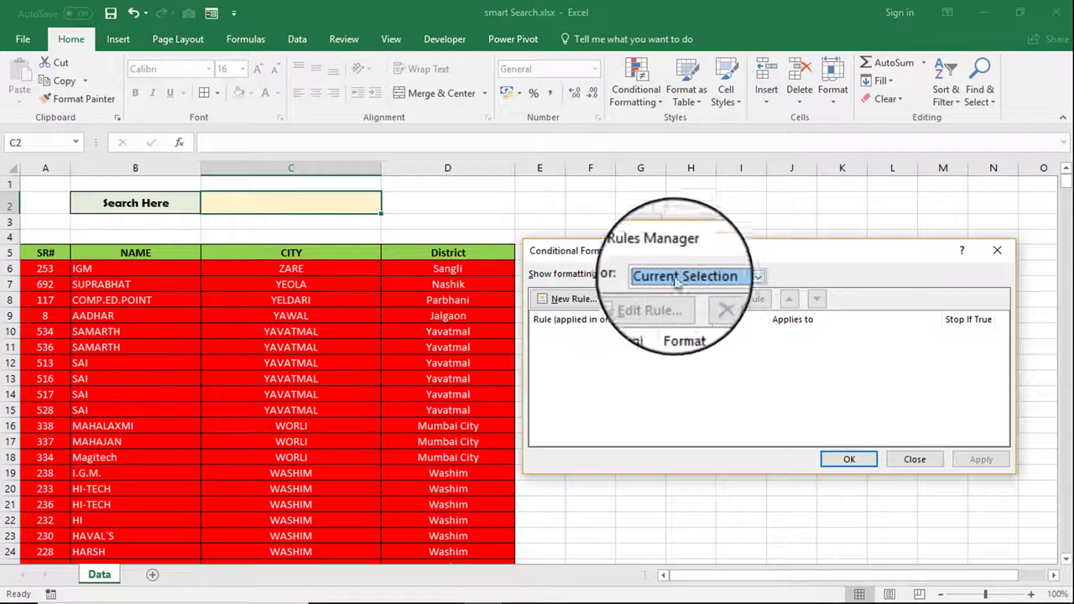
{"action": "left_click", "coordinate": [681, 277]}
{"action": "left_click", "coordinate": [671, 300]}
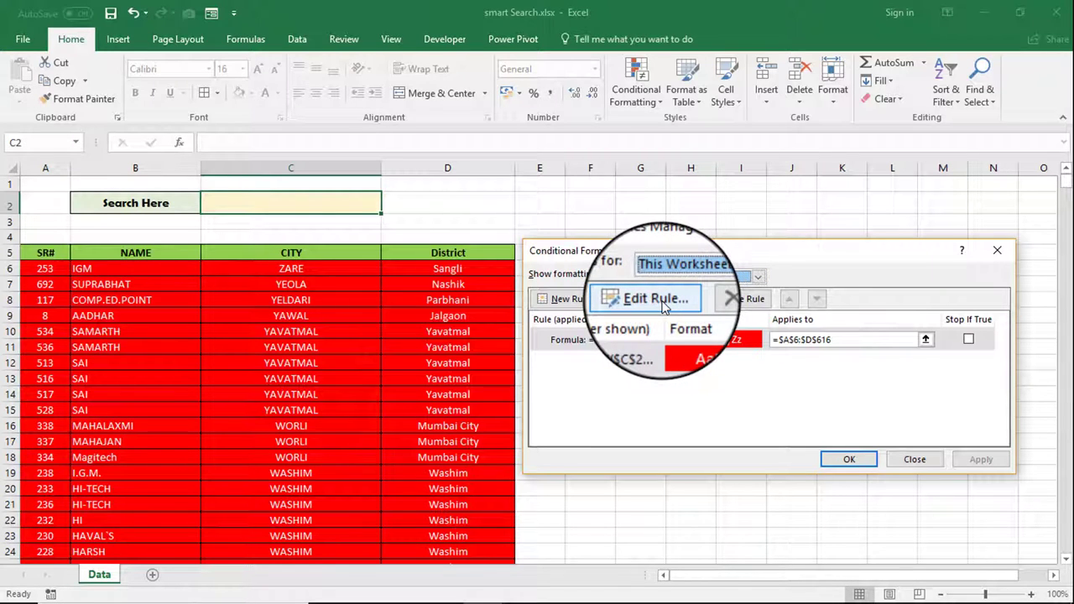
{"action": "left_click", "coordinate": [663, 302]}
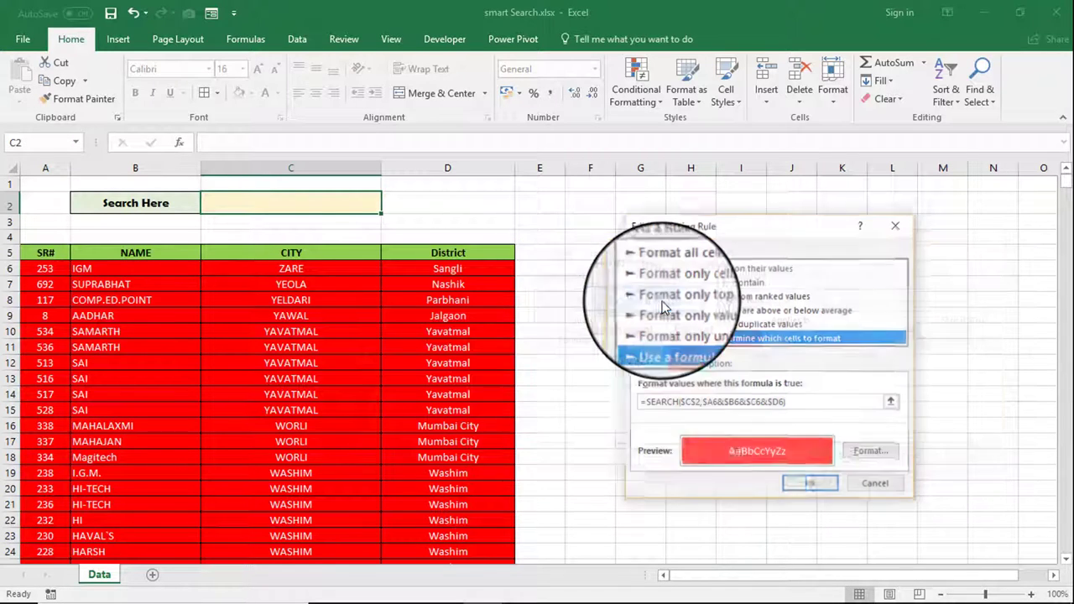
Rewrite the rule as =IF(ISBLANK($C$2),0,SEARCH($C$2,$A6&$B6&$C6&$D6)) and apply it.
{"action": "left_click", "coordinate": [646, 403]}
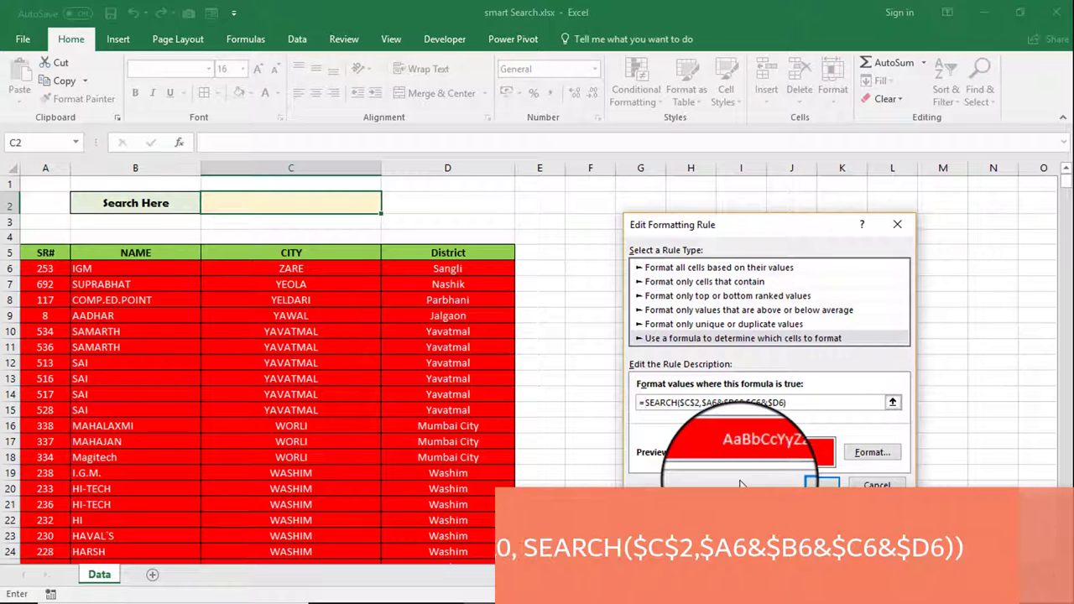
{"action": "type", "text": "IF"}
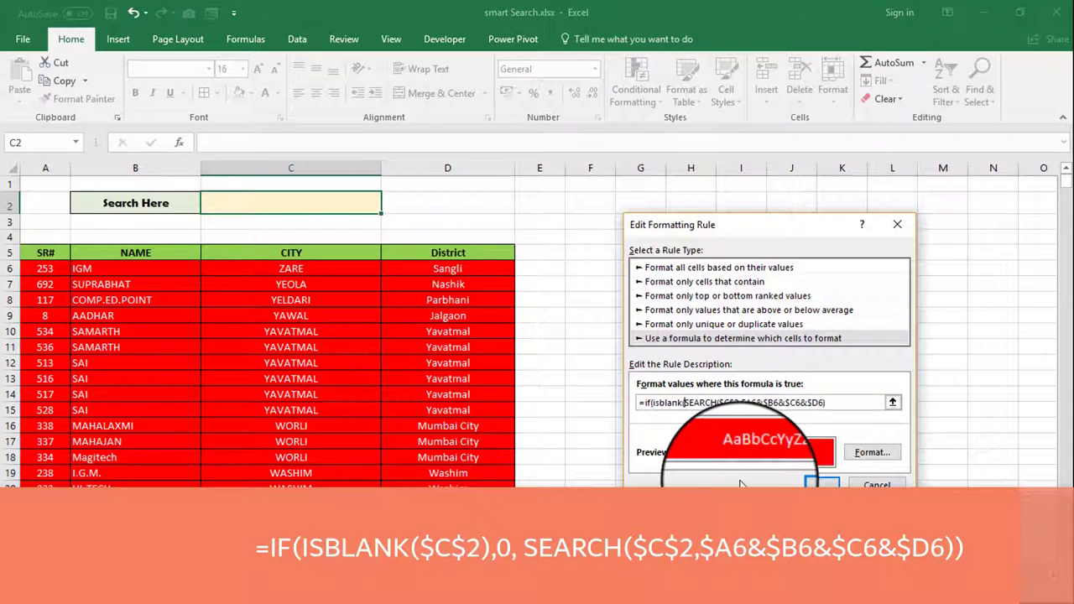
{"action": "left_click", "coordinate": [293, 204]}
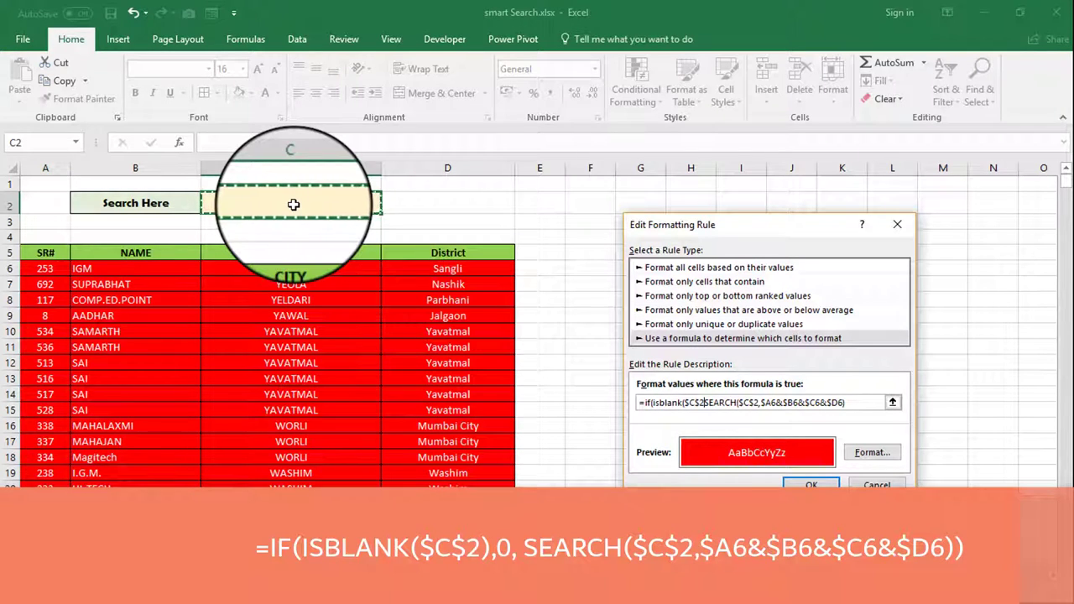
{"action": "type", "text": "),0,"}
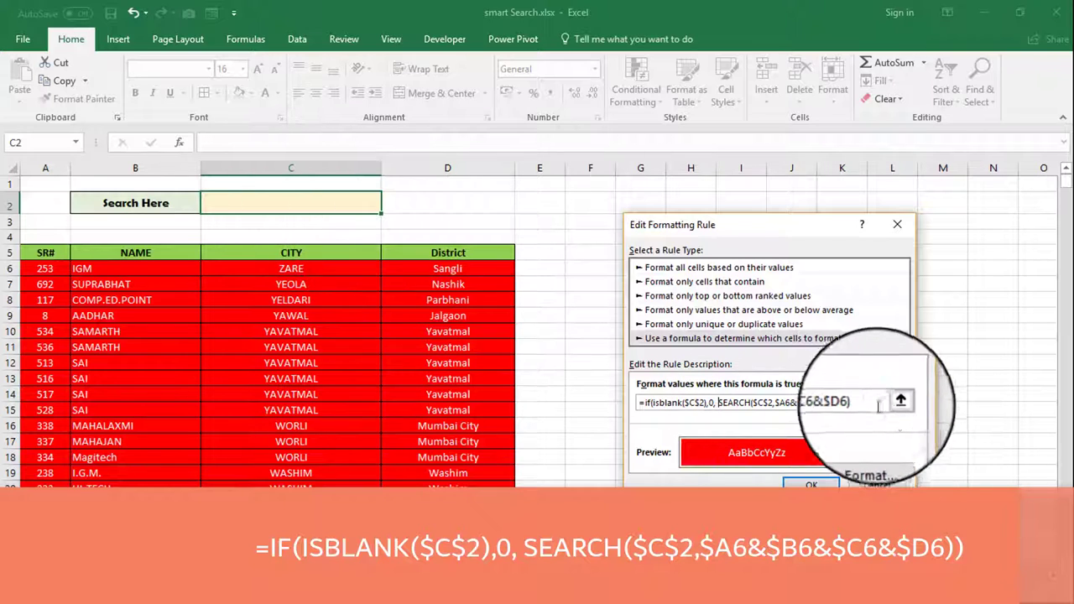
{"action": "left_click", "coordinate": [874, 404]}
{"action": "type", "text": ")"}
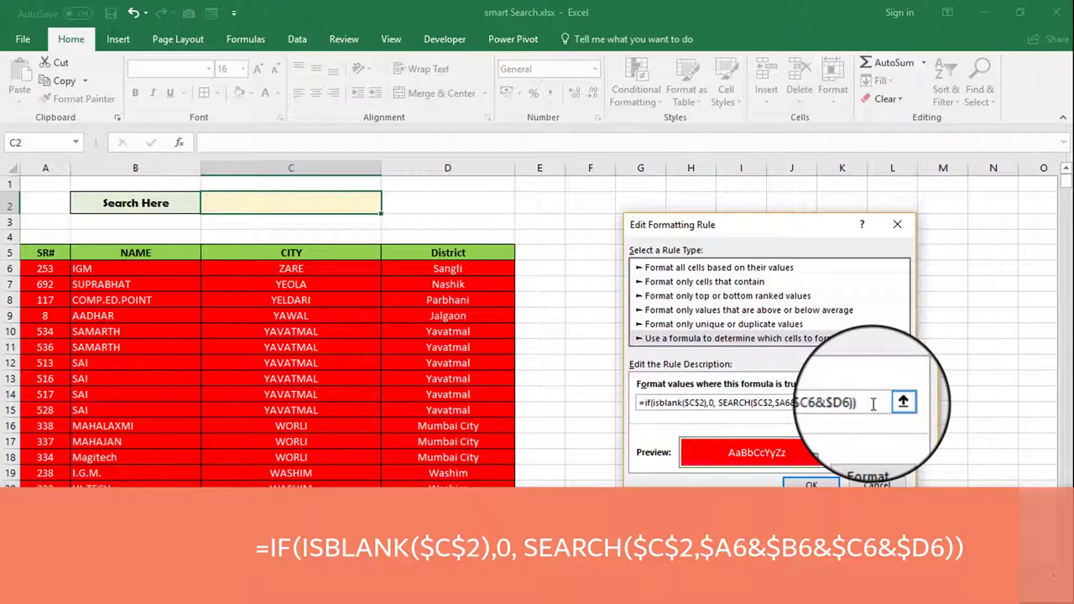
{"action": "left_click", "coordinate": [814, 485]}
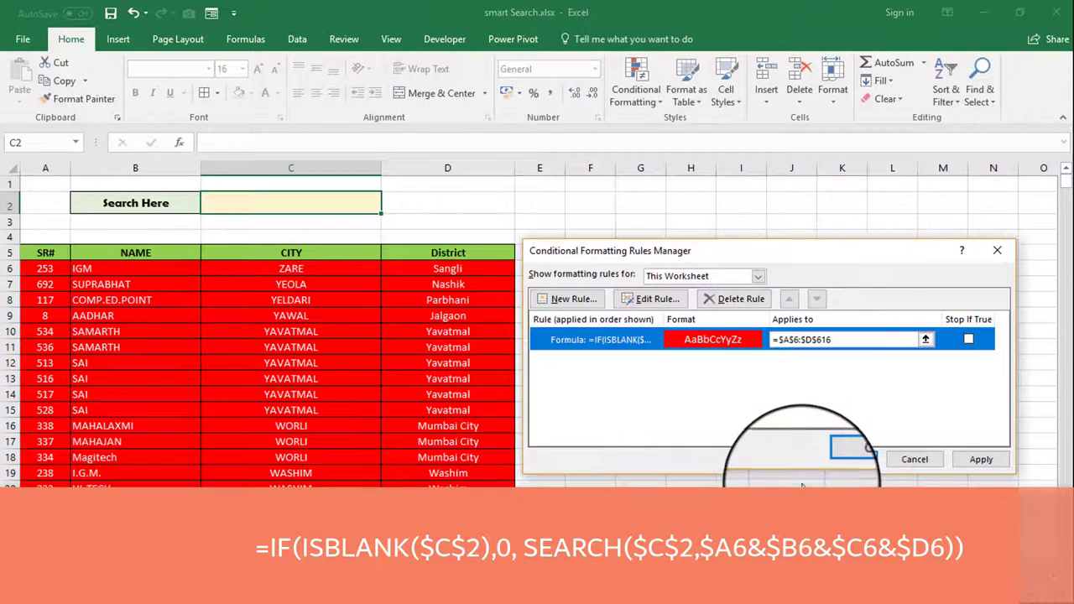
{"action": "left_click", "coordinate": [973, 456]}
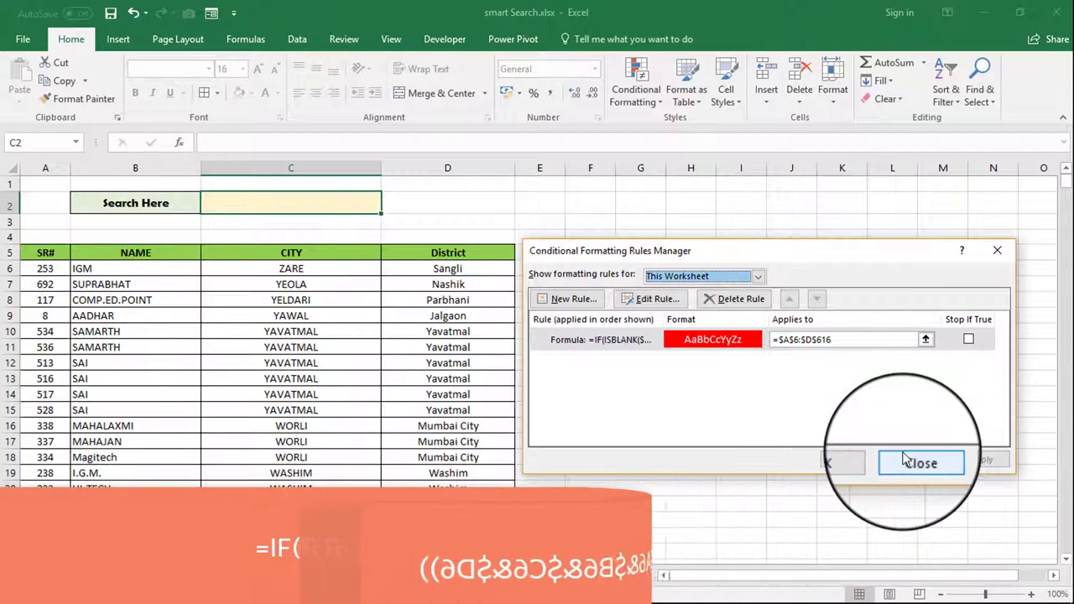
{"action": "left_click", "coordinate": [850, 464]}
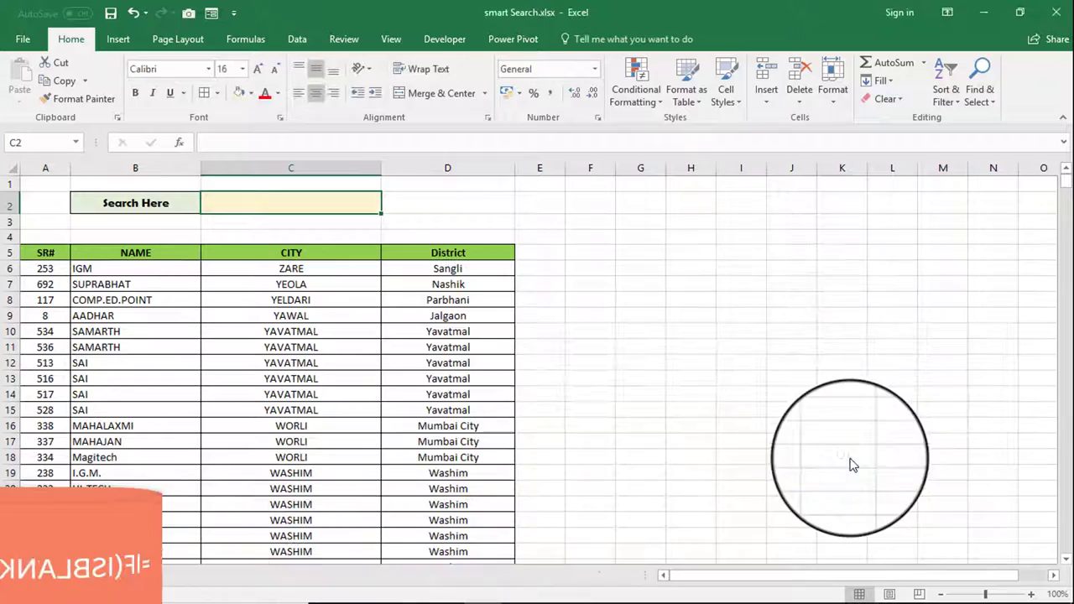
{"action": "left_click", "coordinate": [343, 363]}
{"action": "left_click", "coordinate": [298, 210]}
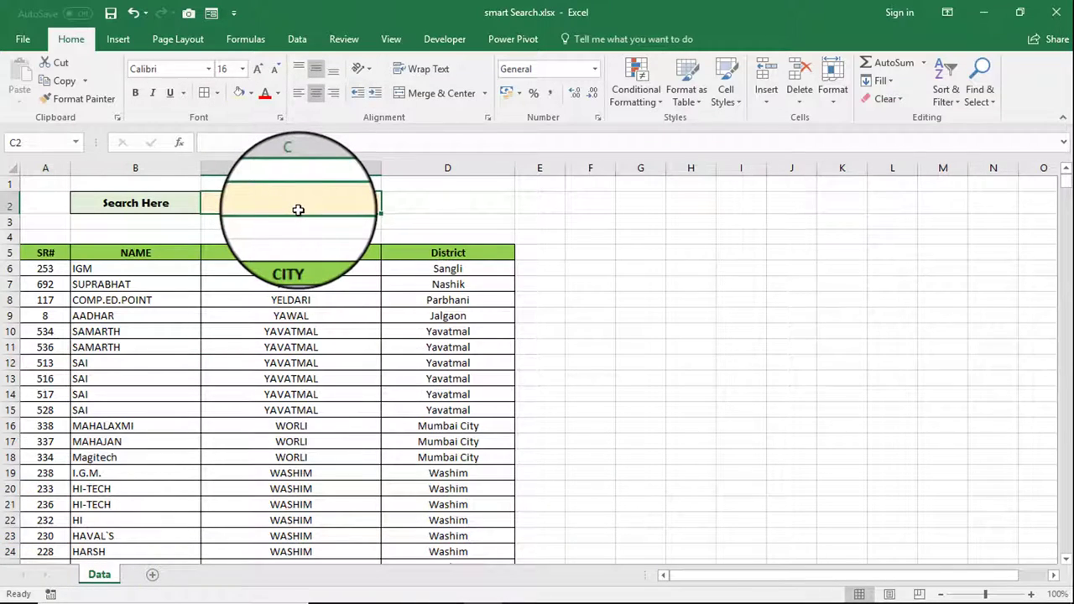
{"action": "scroll", "coordinate": [289, 353], "scroll_direction": "down", "scroll_amount": 5}
{"action": "scroll", "coordinate": [290, 378], "scroll_direction": "down", "scroll_amount": 10}
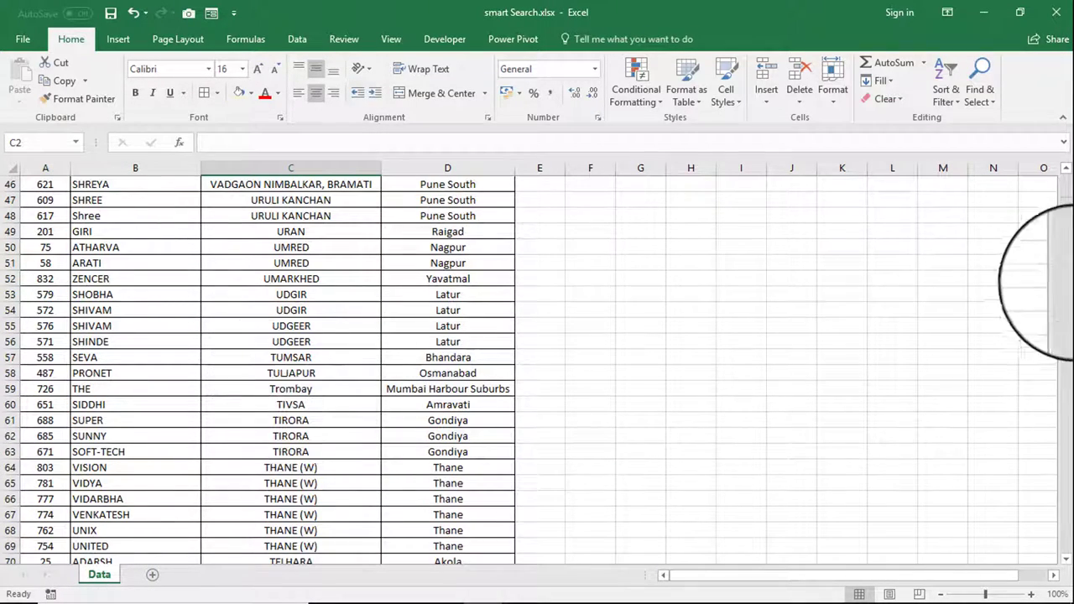
{"action": "left_click_drag", "start_coordinate": [1066, 254], "coordinate": [1058, 550]}
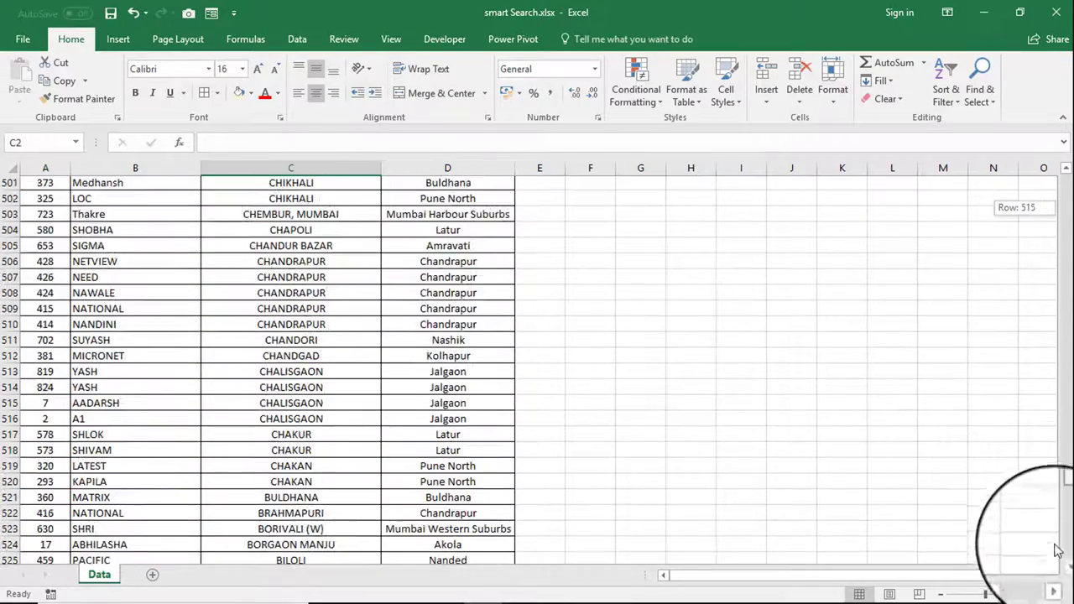
{"action": "left_click_drag", "start_coordinate": [1058, 549], "coordinate": [1045, 170]}
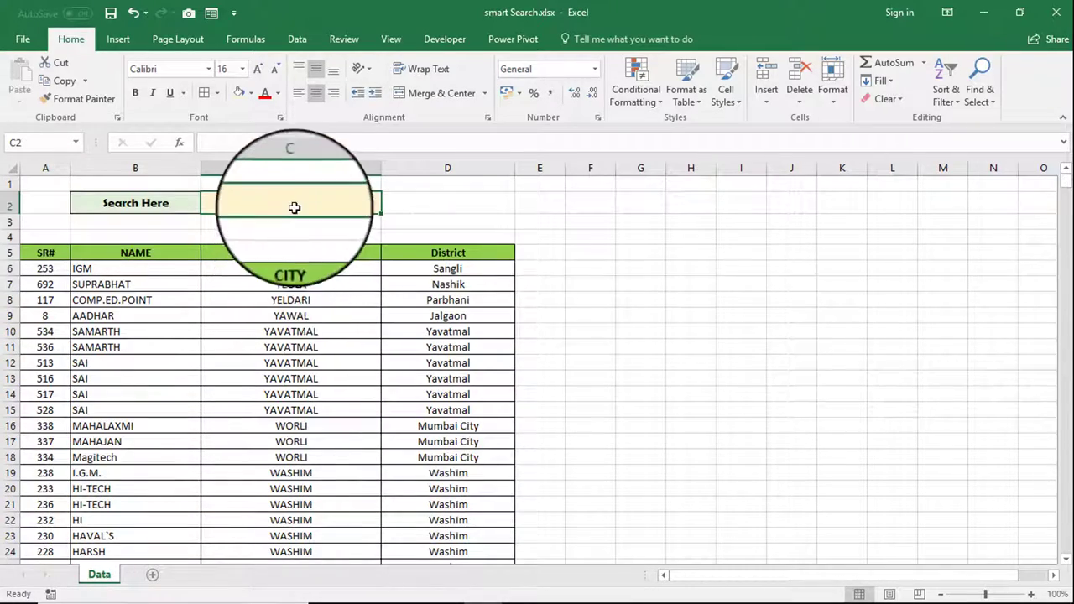
Enter 'mumbai' in C2 and scroll to verify Mumbai rows like WORLI are red.
{"action": "type", "text": "m"}
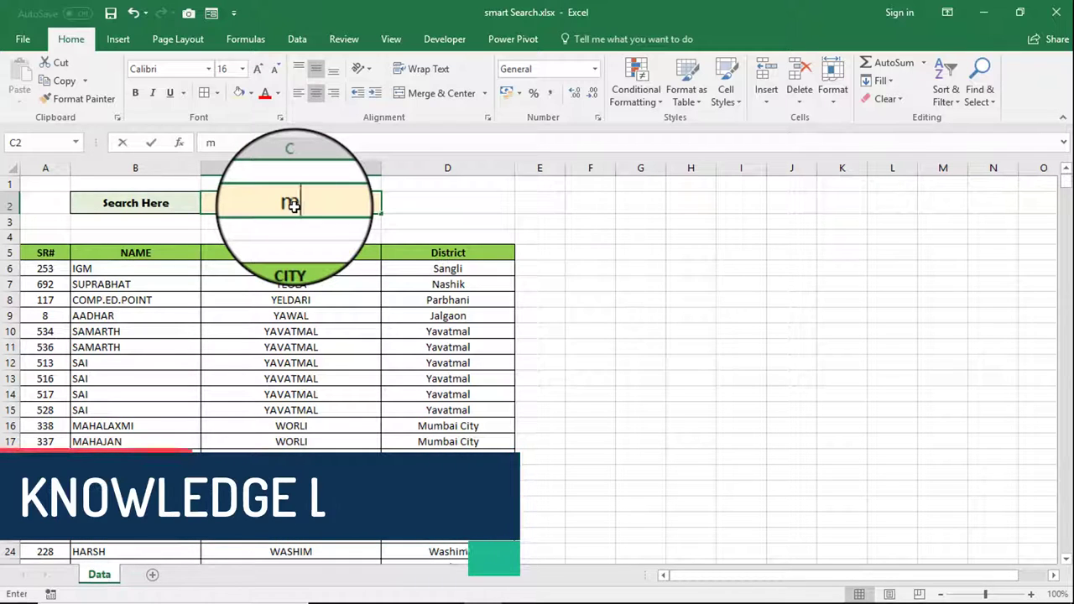
{"action": "type", "text": "umbai"}
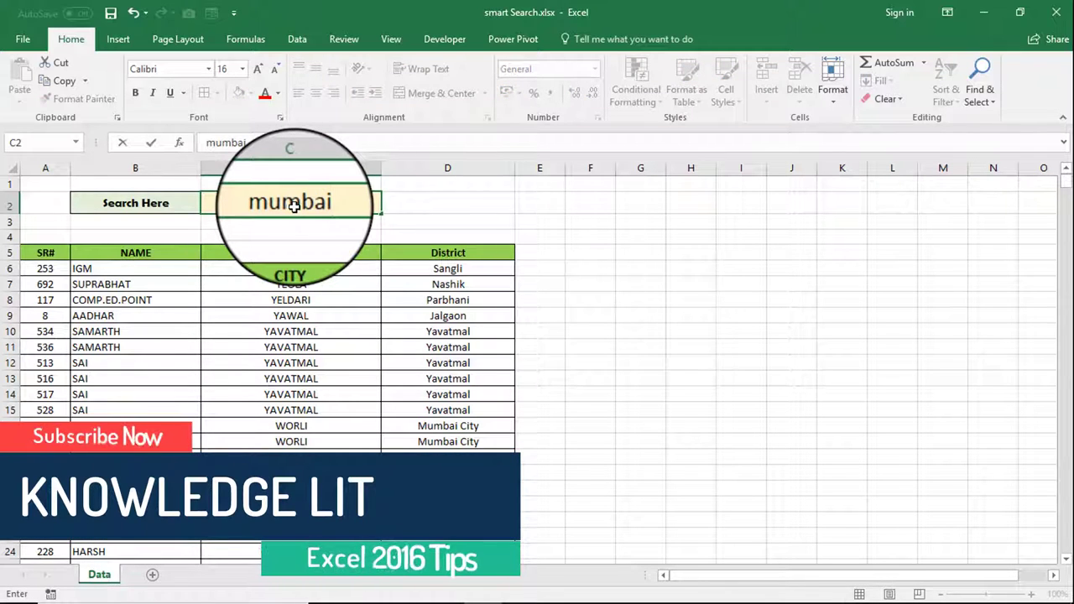
{"action": "key", "text": "Return"}
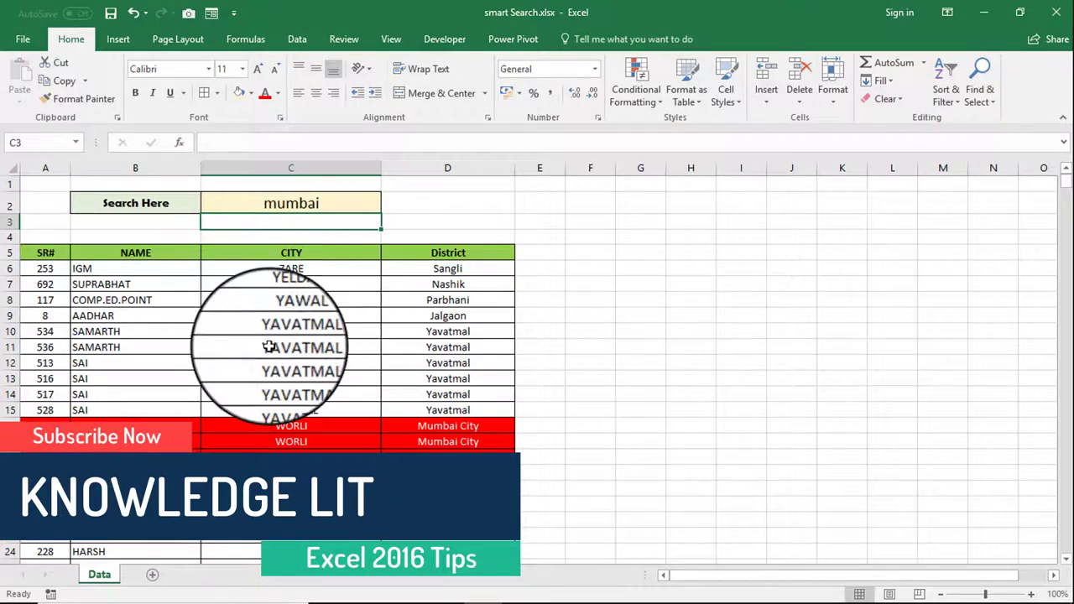
{"action": "scroll", "coordinate": [336, 411], "scroll_direction": "down", "scroll_amount": 1}
{"action": "scroll", "coordinate": [358, 367], "scroll_direction": "down", "scroll_amount": 2}
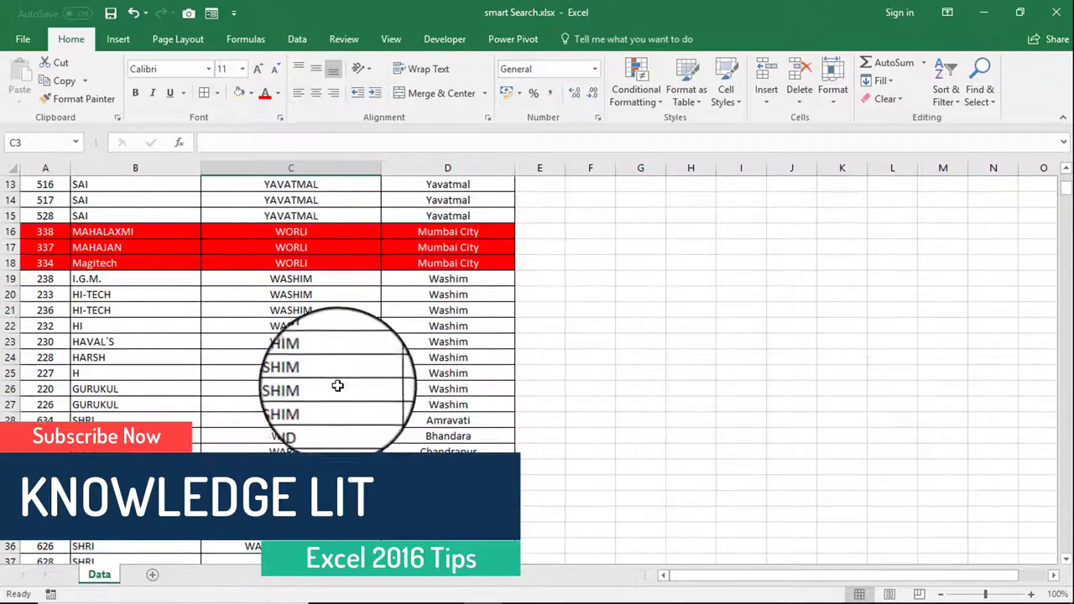
{"action": "scroll", "coordinate": [336, 388], "scroll_direction": "down", "scroll_amount": 3}
{"action": "scroll", "coordinate": [336, 389], "scroll_direction": "down", "scroll_amount": 7}
{"action": "scroll", "coordinate": [337, 387], "scroll_direction": "down", "scroll_amount": 4}
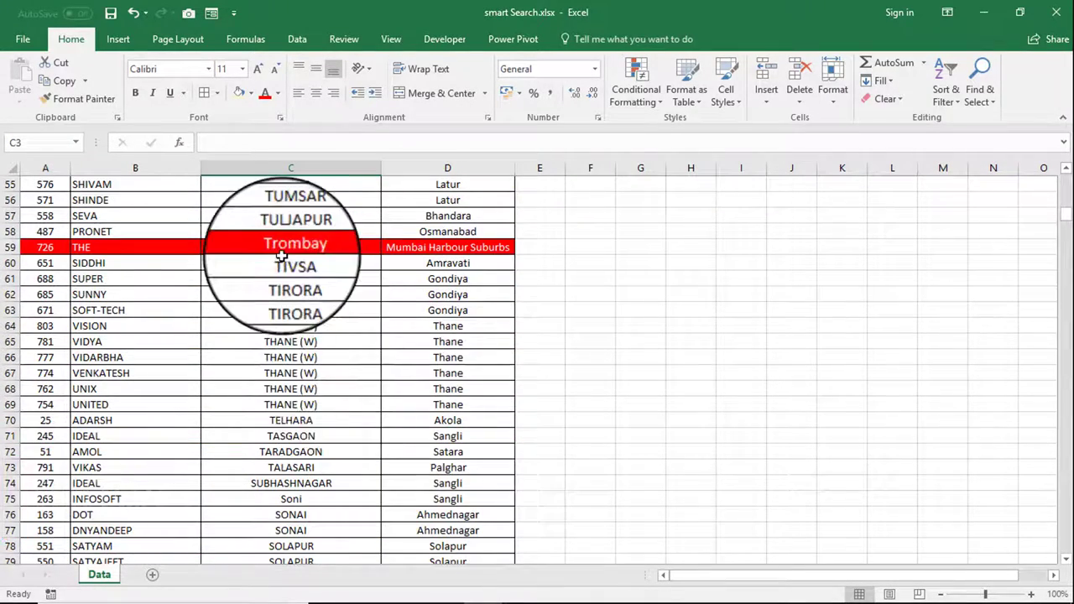
{"action": "scroll", "coordinate": [273, 311], "scroll_direction": "down", "scroll_amount": 8}
{"action": "scroll", "coordinate": [298, 365], "scroll_direction": "down", "scroll_amount": 10}
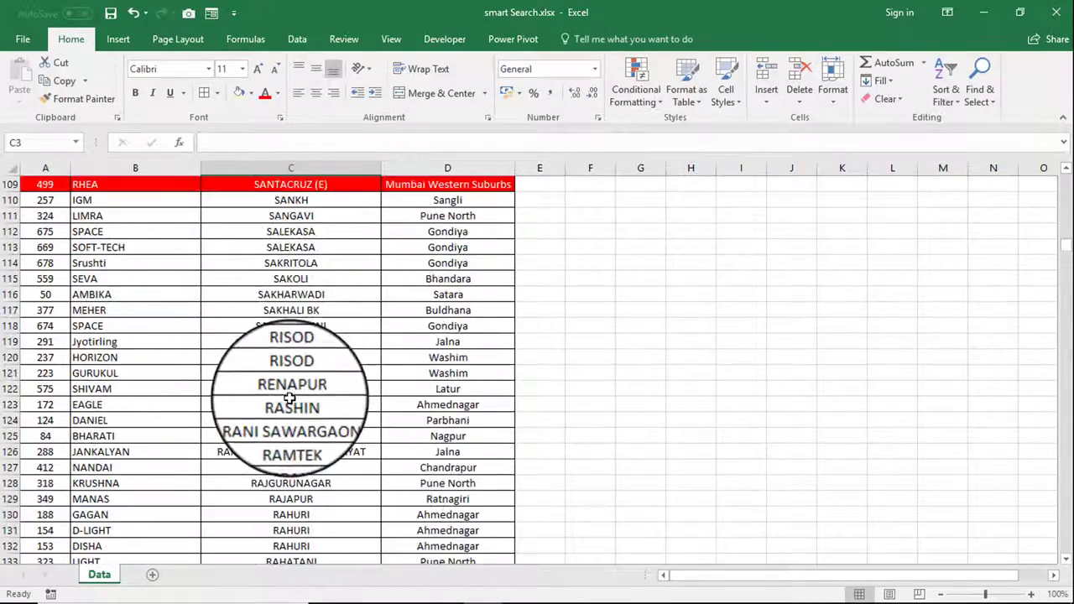
{"action": "scroll", "coordinate": [290, 396], "scroll_direction": "down", "scroll_amount": 6}
{"action": "scroll", "coordinate": [288, 390], "scroll_direction": "down", "scroll_amount": 13}
{"action": "scroll", "coordinate": [288, 408], "scroll_direction": "down", "scroll_amount": 7}
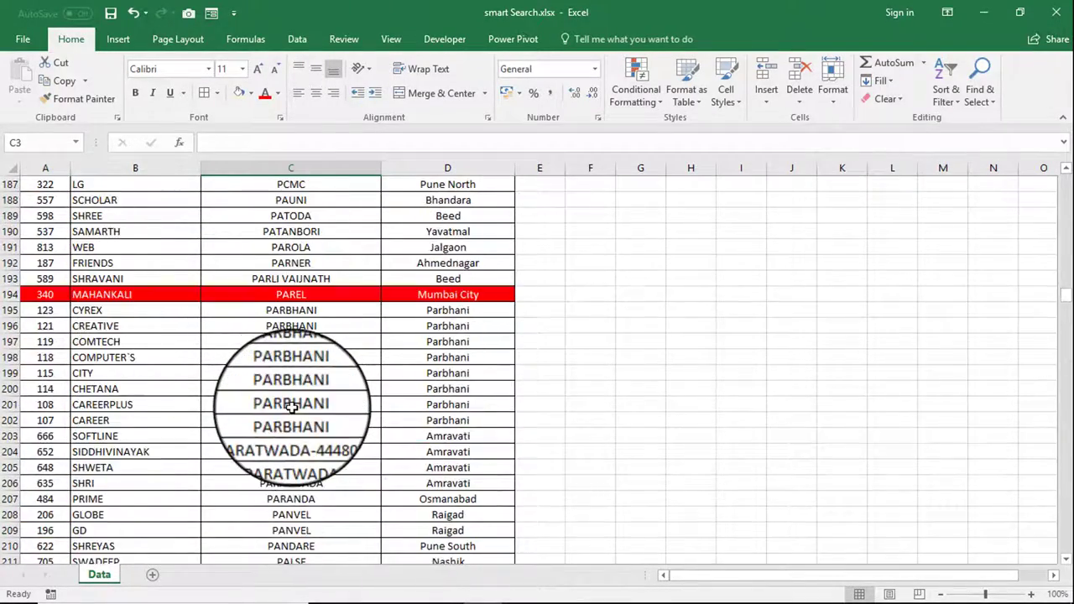
{"action": "scroll", "coordinate": [291, 405], "scroll_direction": "down", "scroll_amount": 4}
{"action": "scroll", "coordinate": [290, 399], "scroll_direction": "up", "scroll_amount": 6}
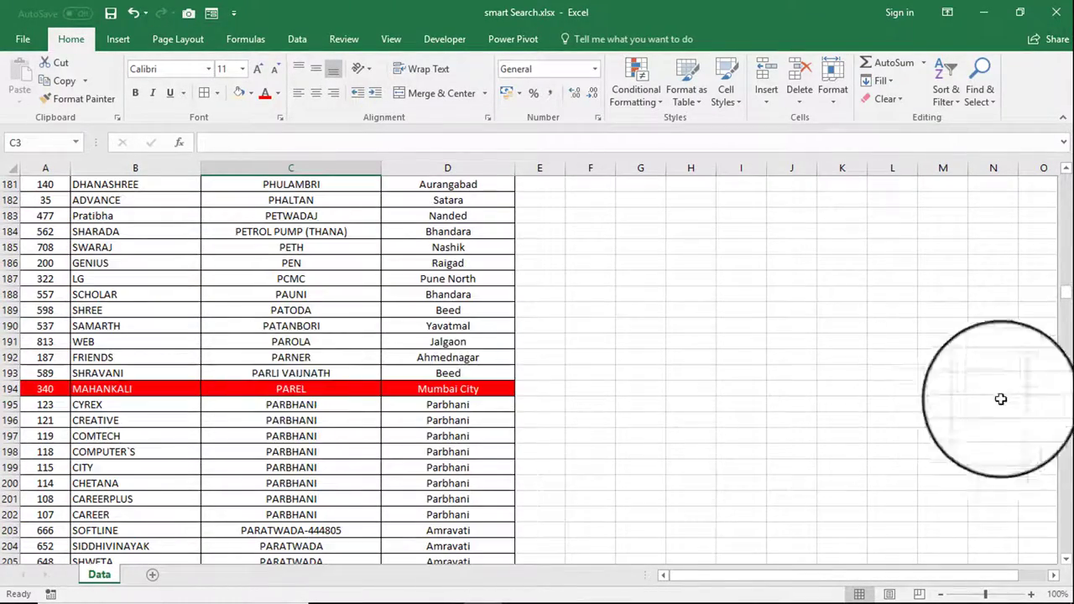
{"action": "left_click_drag", "start_coordinate": [1064, 311], "coordinate": [1064, 180]}
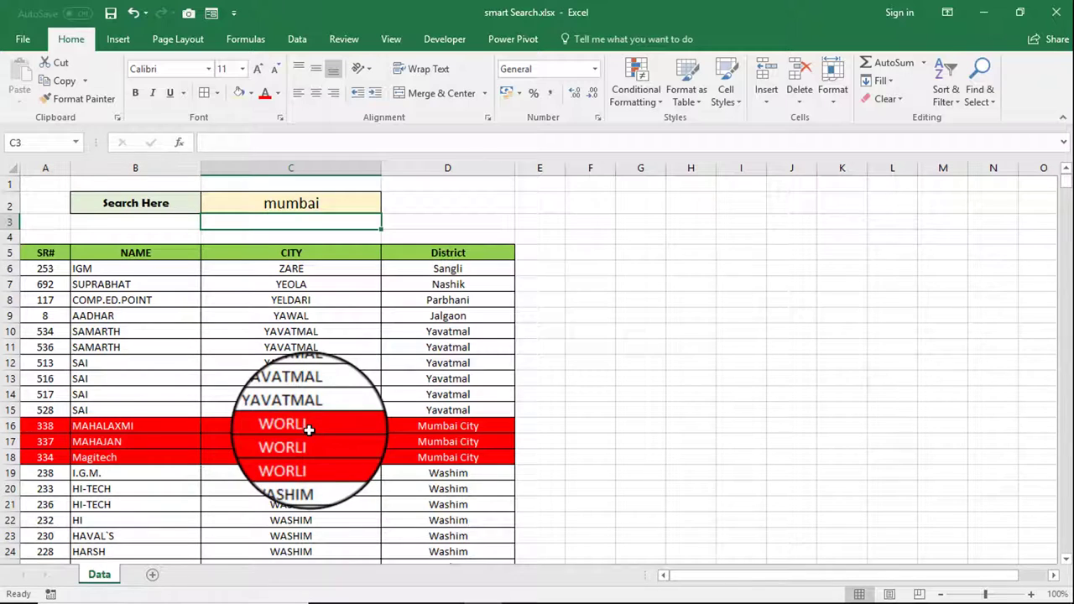
{"action": "key", "text": "Down"}
{"action": "key", "text": "Down"}
{"action": "key", "text": "Down"}
{"action": "key", "text": "Right"}
{"action": "key", "text": "Right"}
{"action": "key", "text": "Right"}
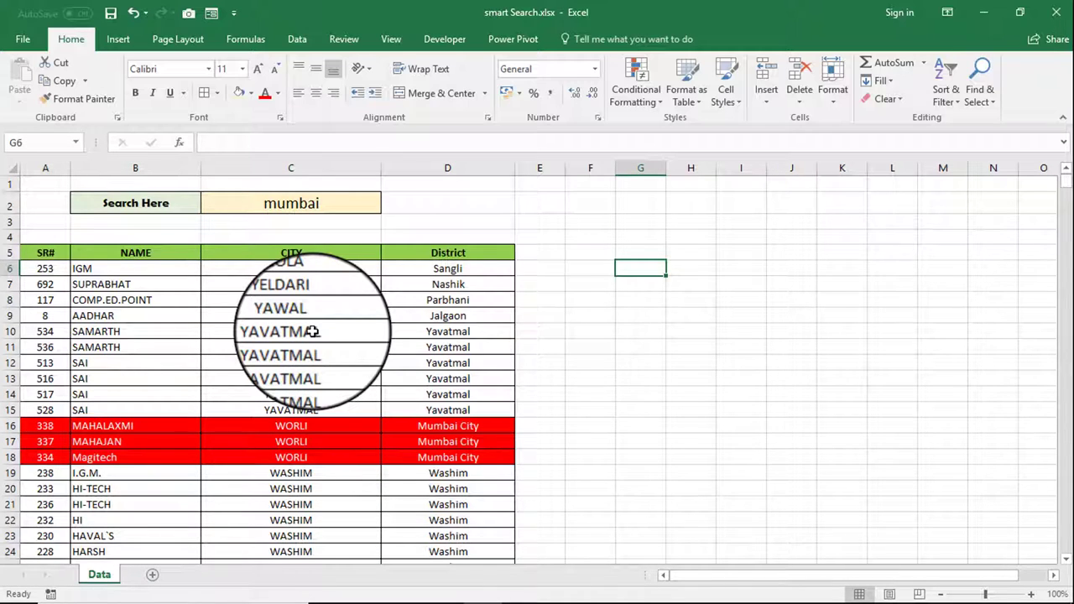